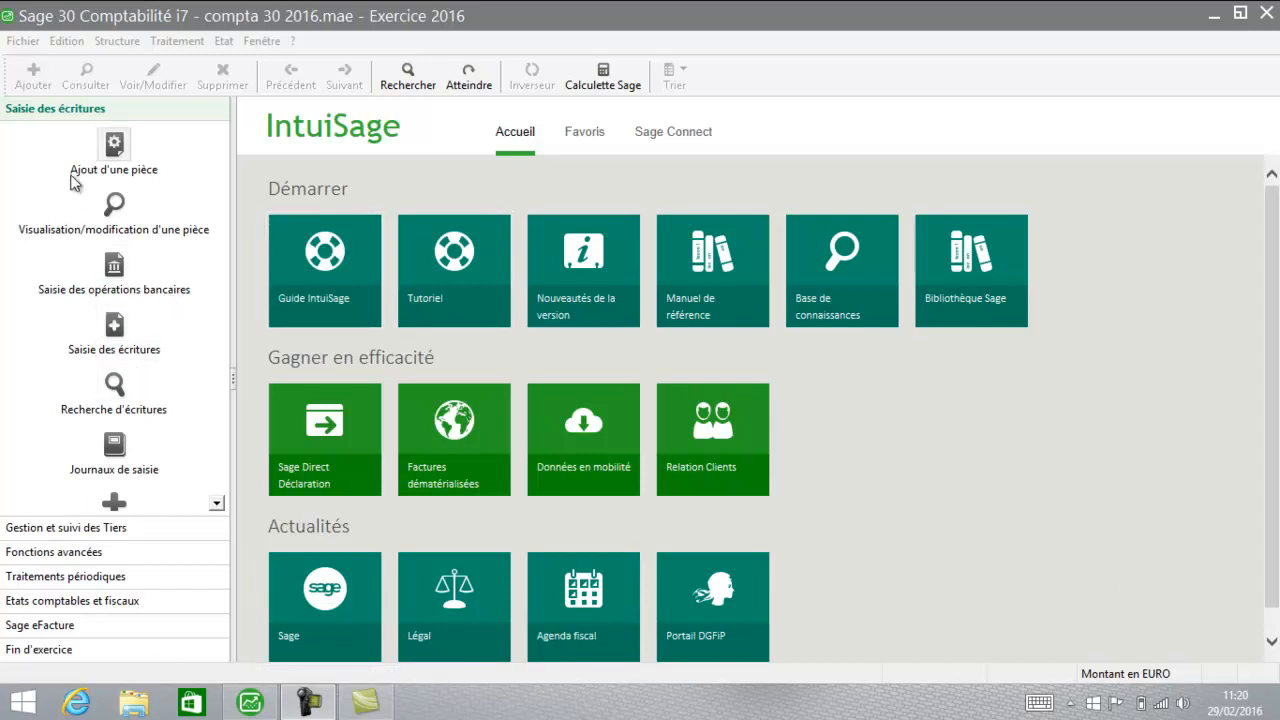
- Open the ACH purchases journal for févr.16 and assign general account 60702000 (Achats marchandises 20 %) to the new entry line
left_click(115, 345)
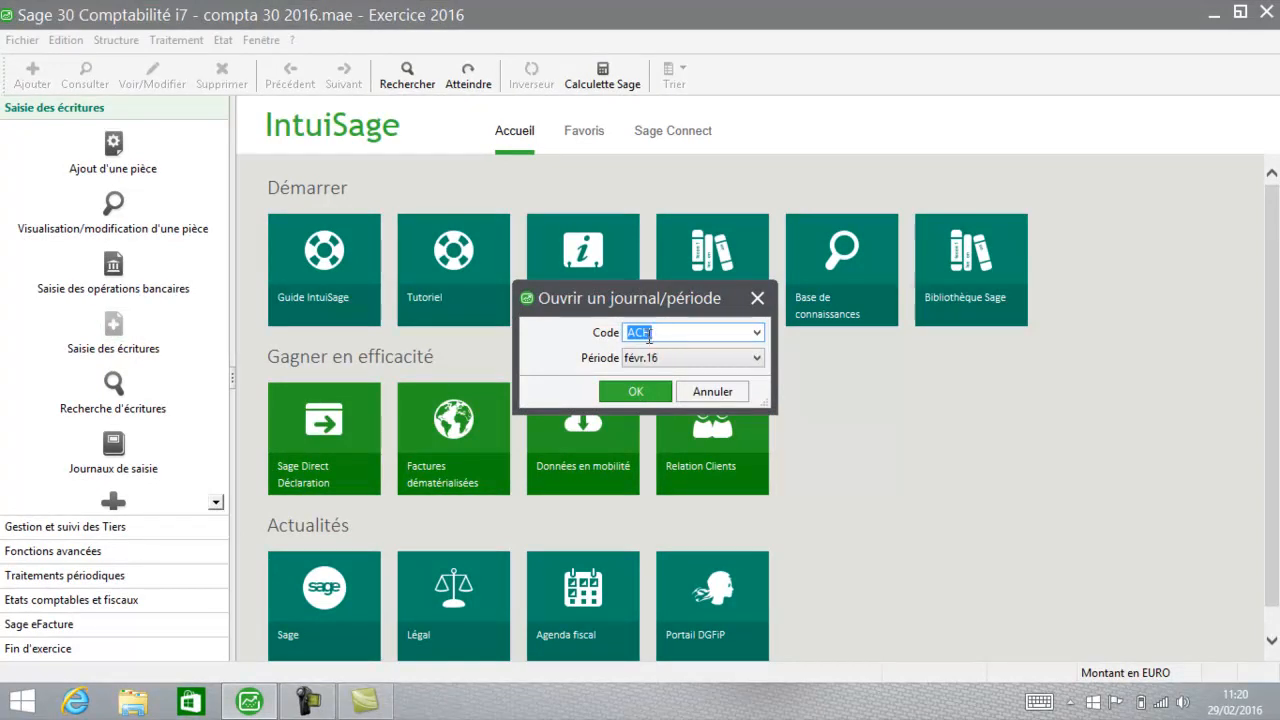
left_click(636, 392)
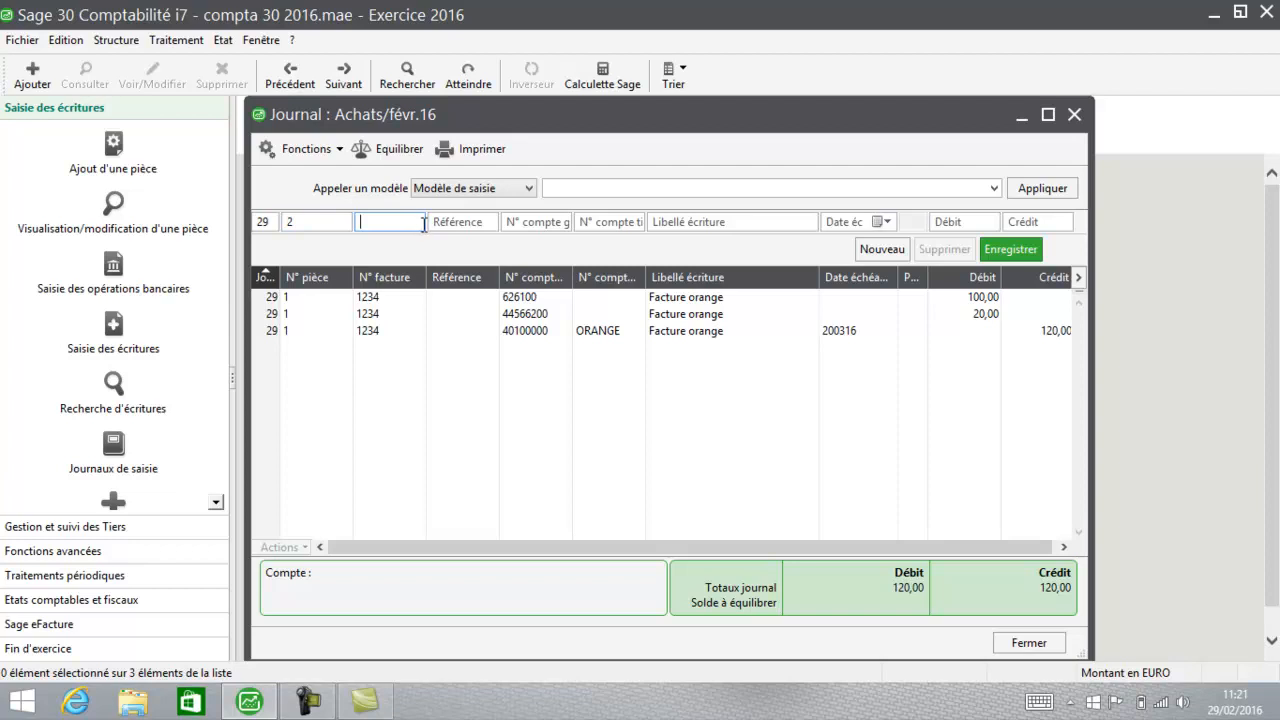
left_click(522, 228)
type("607")
key("Tab")
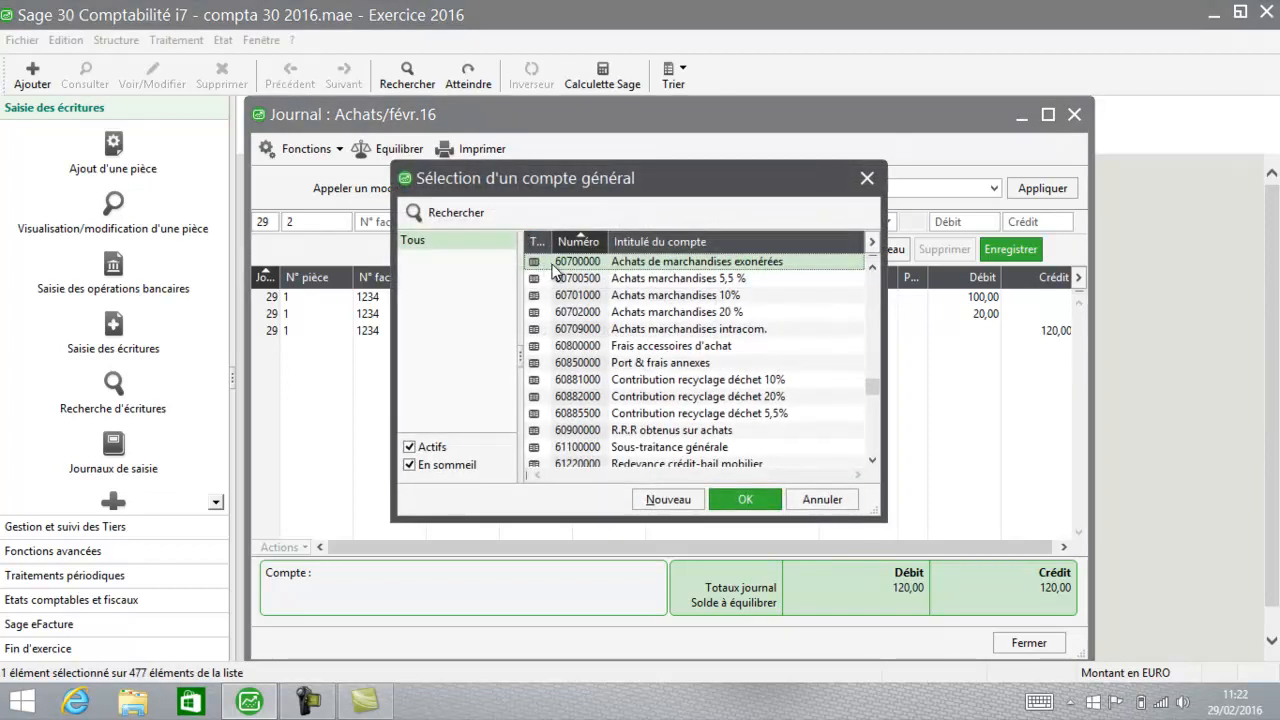
double_click(566, 314)
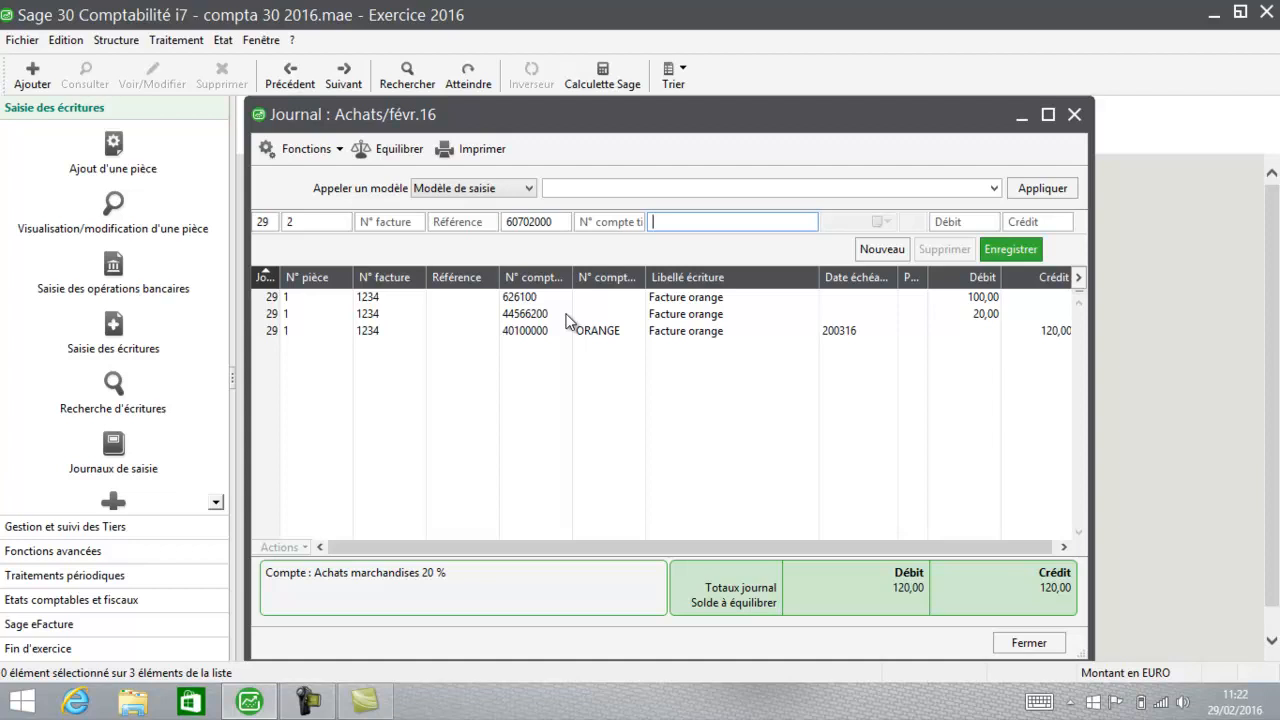
- Label the line Marchandises, enter a debit of 1000 and record it
type("Marchandises")
key("Tab")
type("1000")
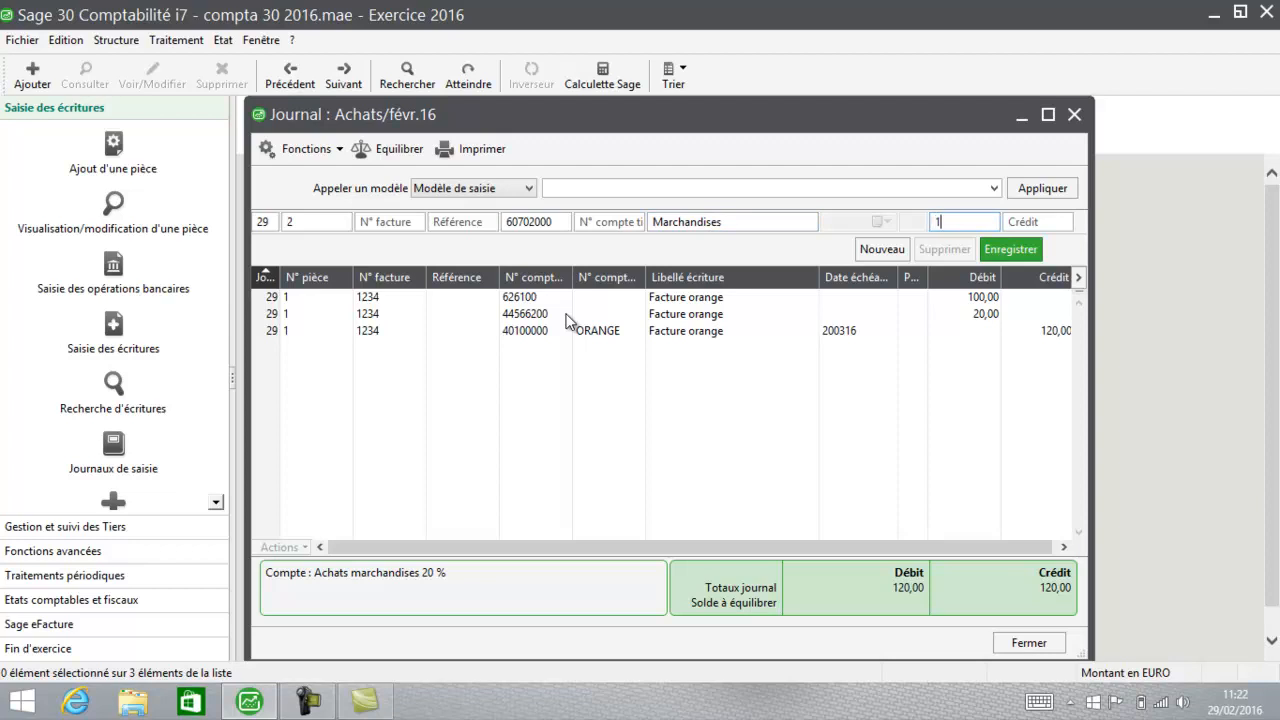
left_click(1012, 250)
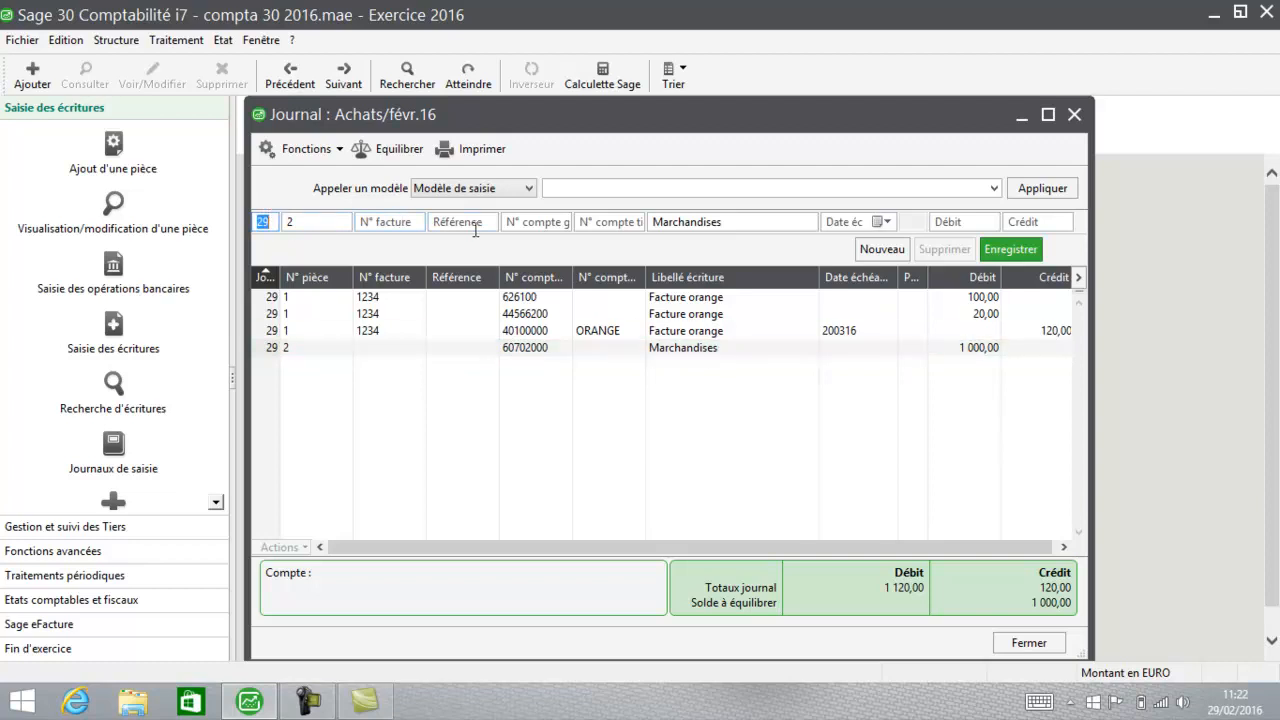
- Record the deductible VAT line on account 44566200 (Tva déductible à 20%) with the proposed debit of 200
left_click(514, 228)
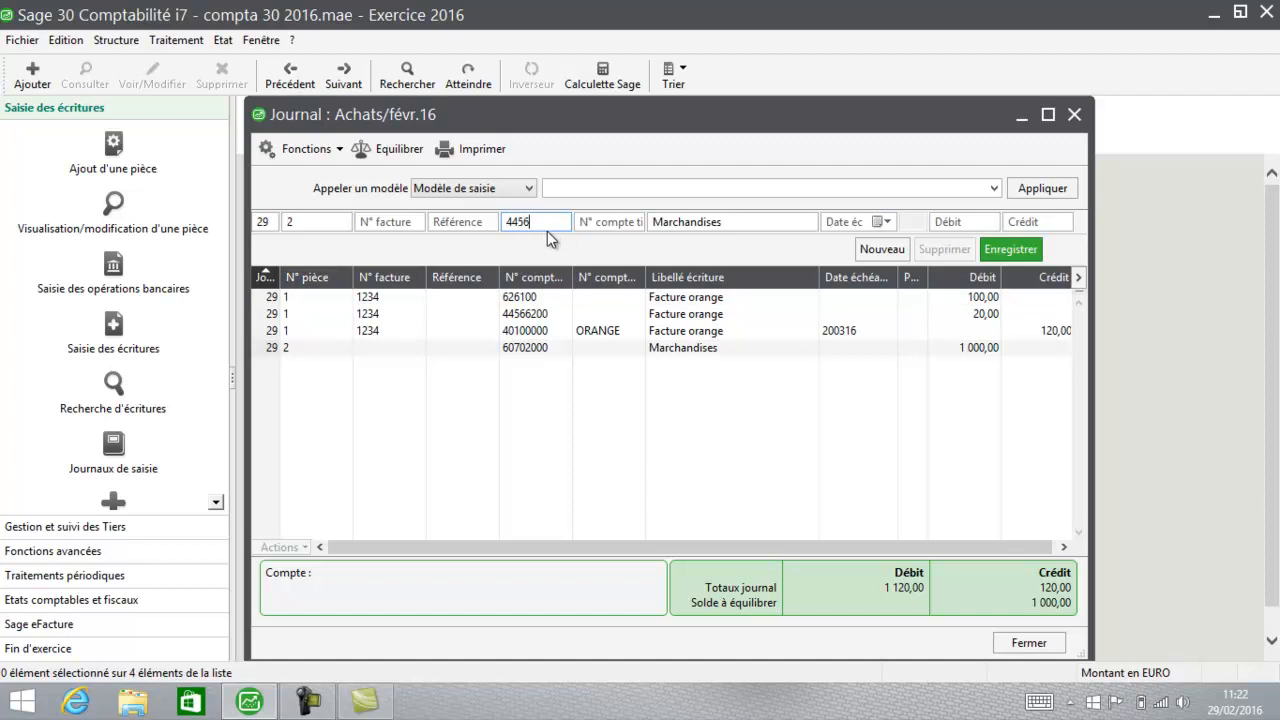
key("Tab")
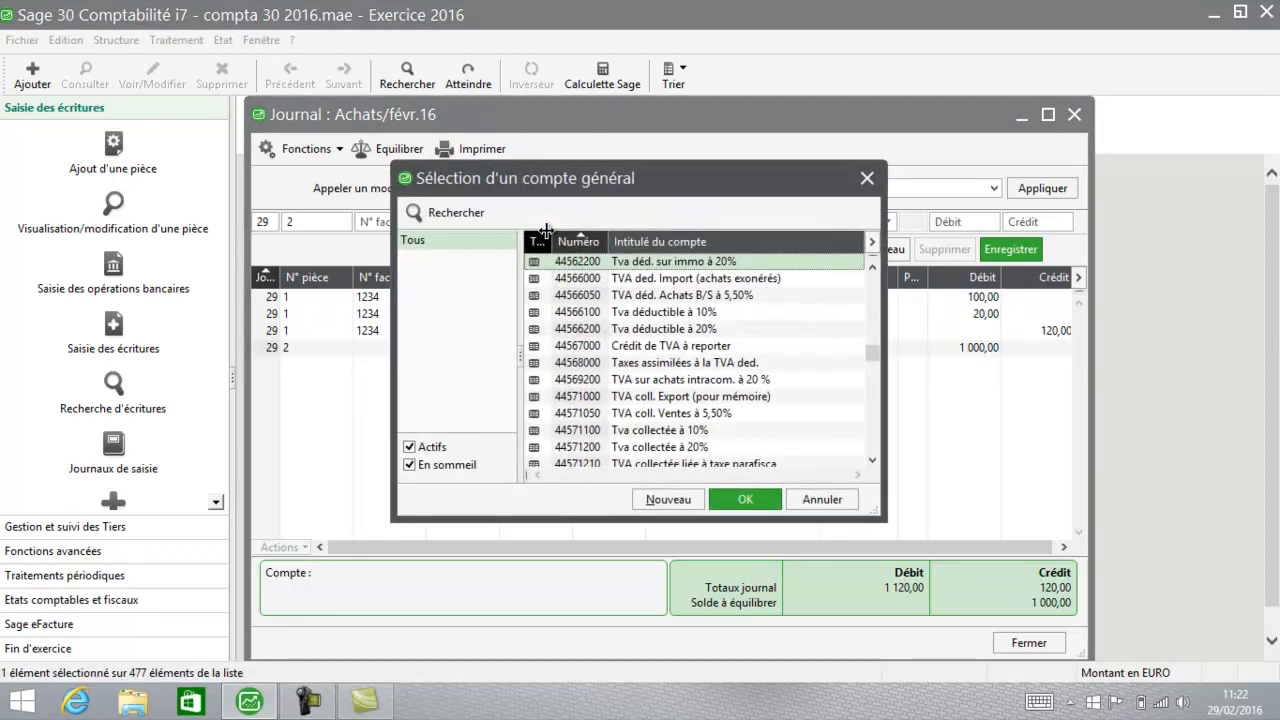
double_click(589, 329)
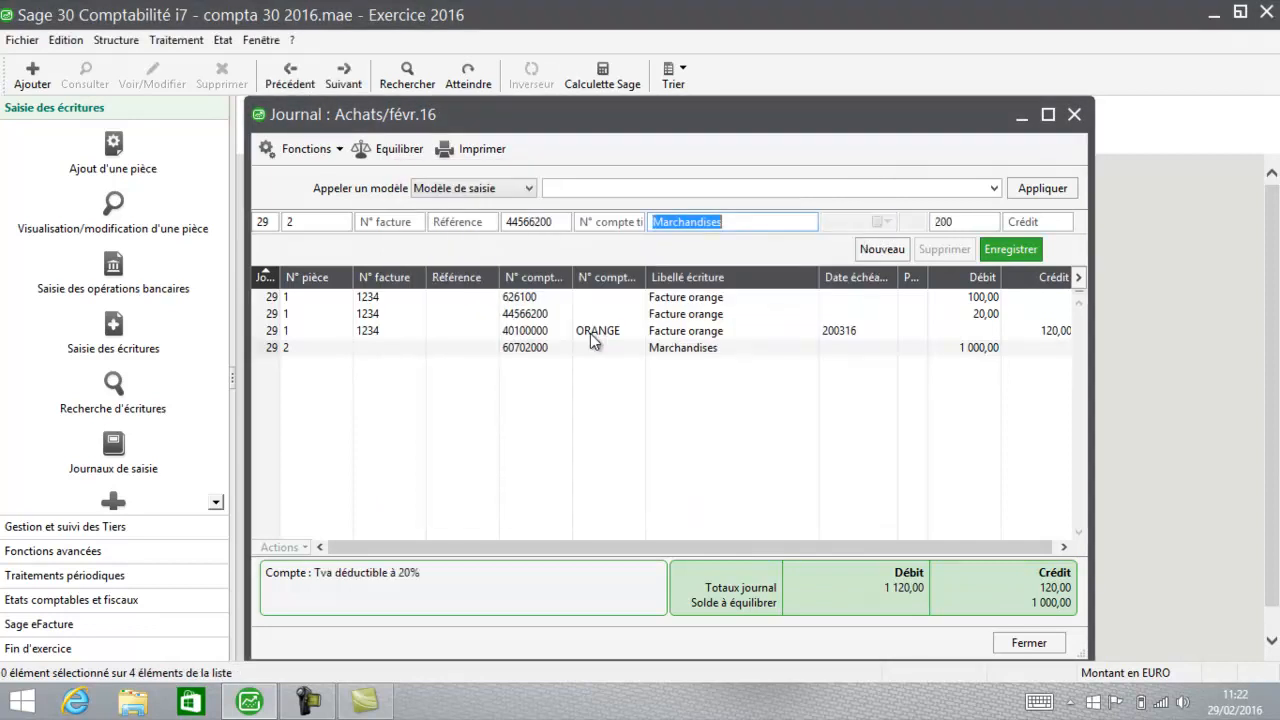
left_click(1008, 250)
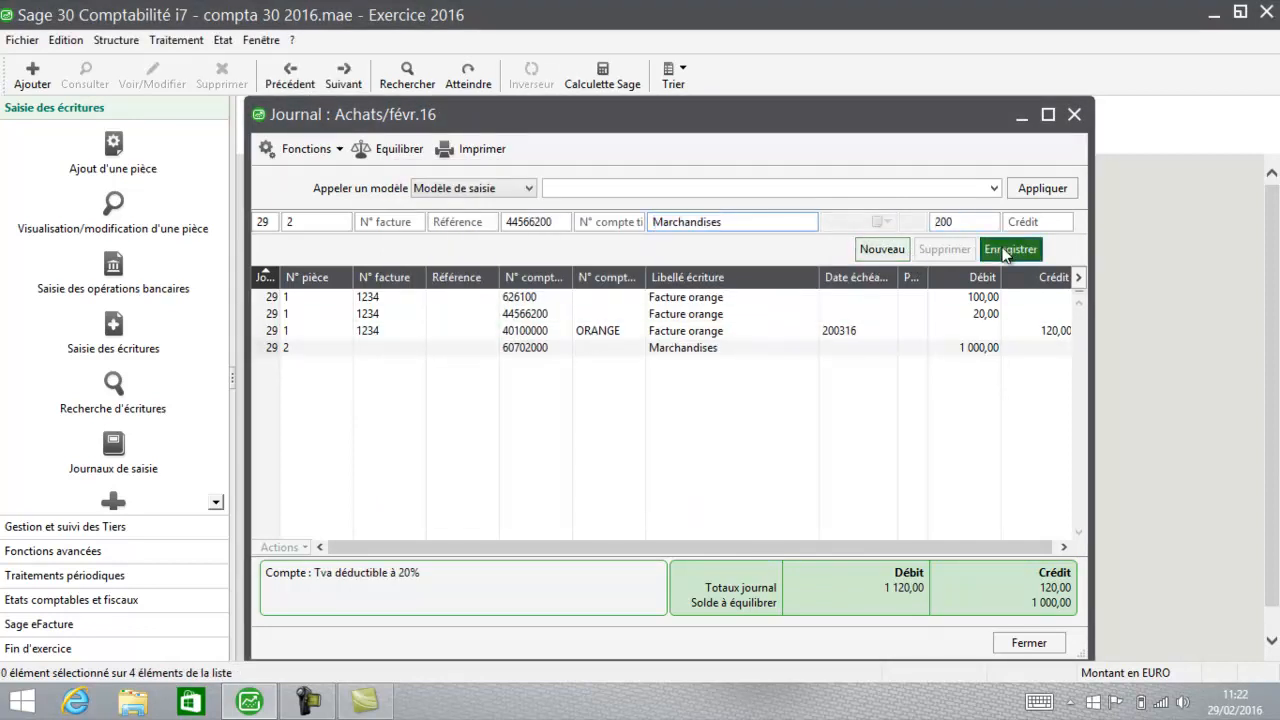
- Start the supplier line on general account 40100000 and replace the proposed third-party account with BROSSETTE
left_click(618, 222)
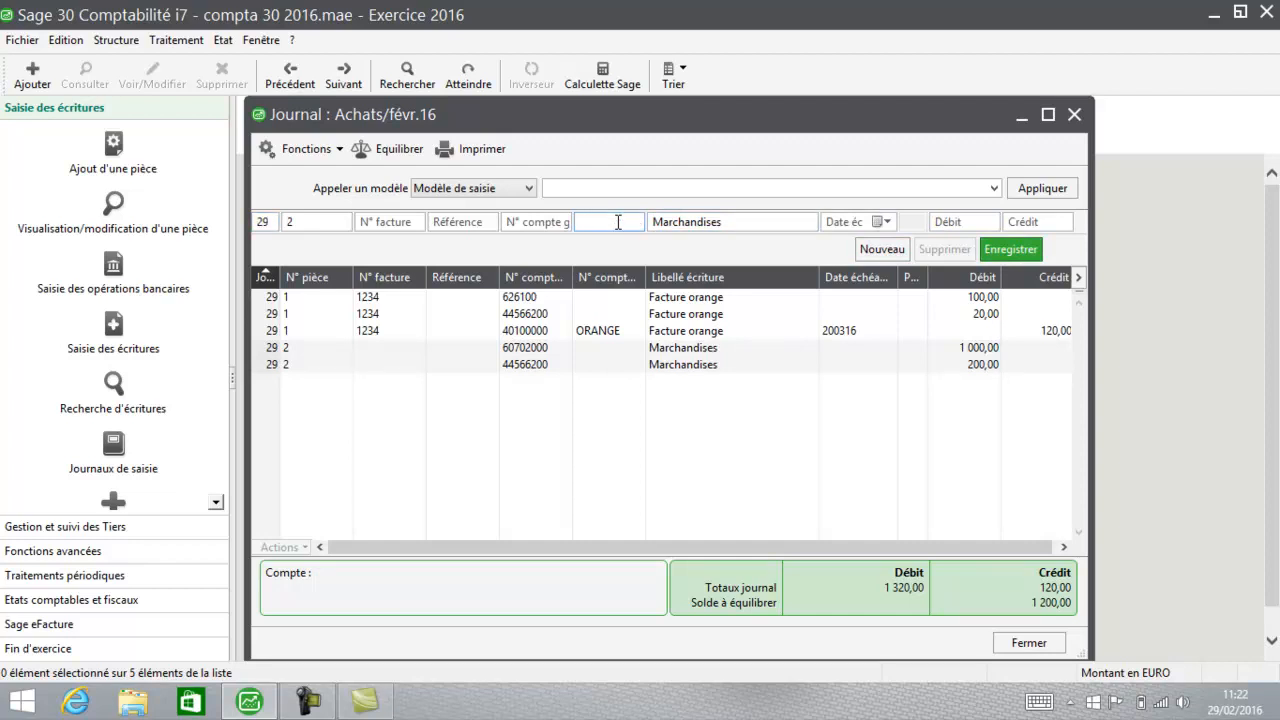
left_click(555, 221)
type("401")
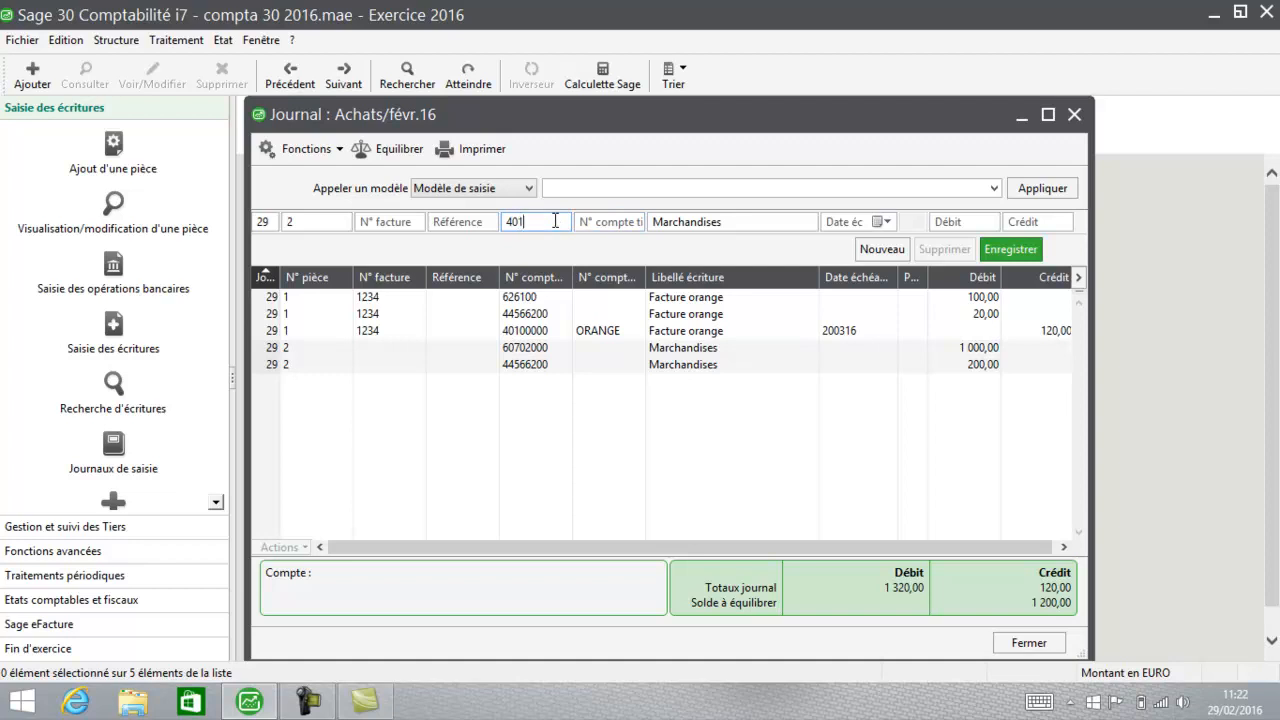
key("Tab")
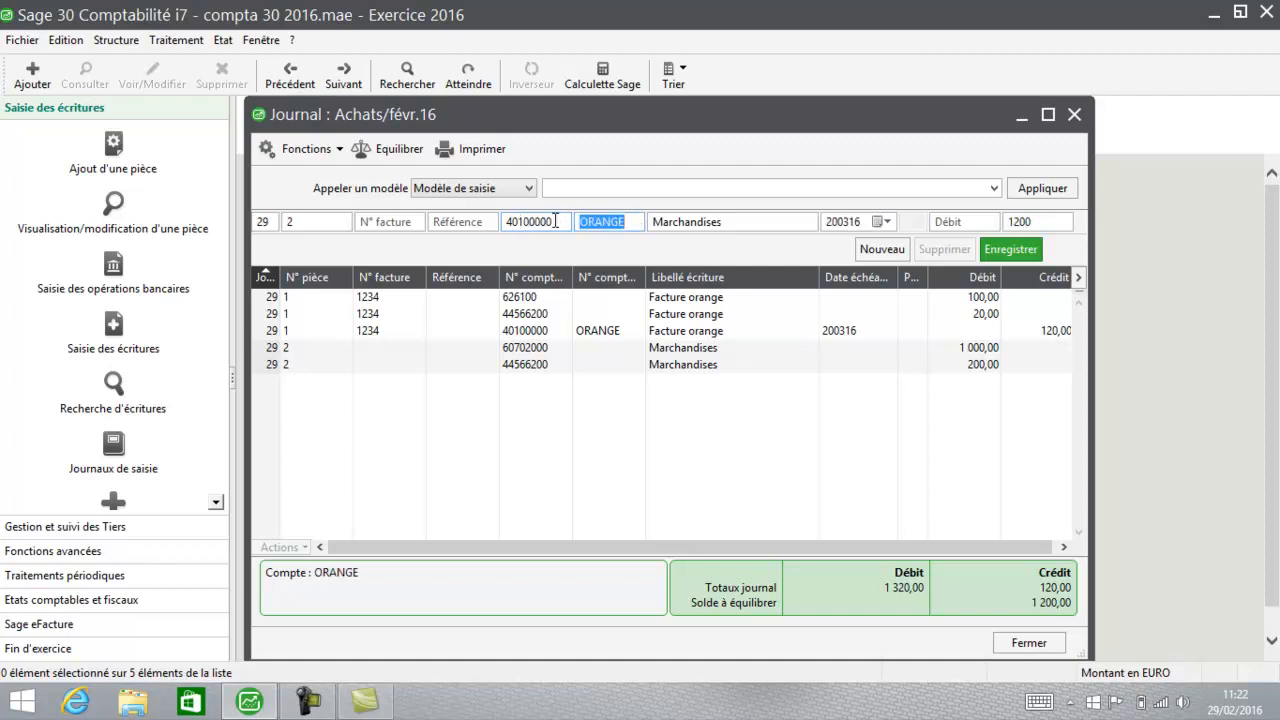
key("BackSpace")
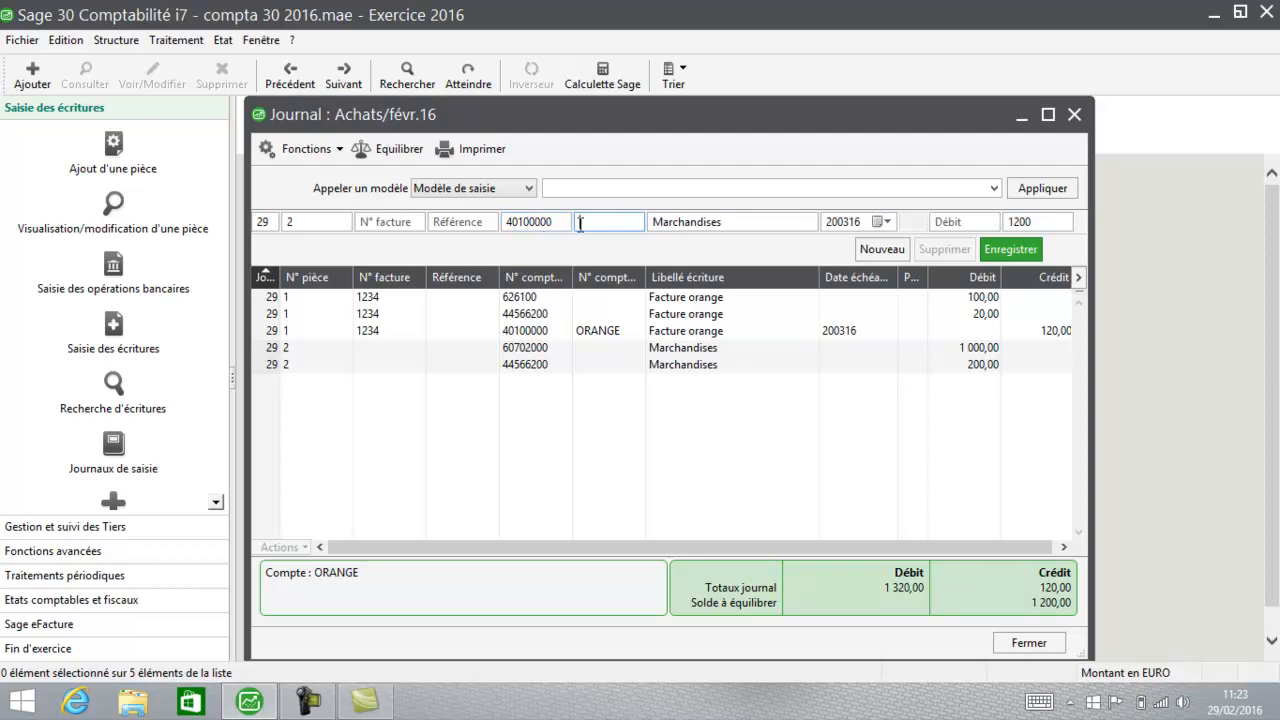
type("BROSSETTE")
key("Tab")
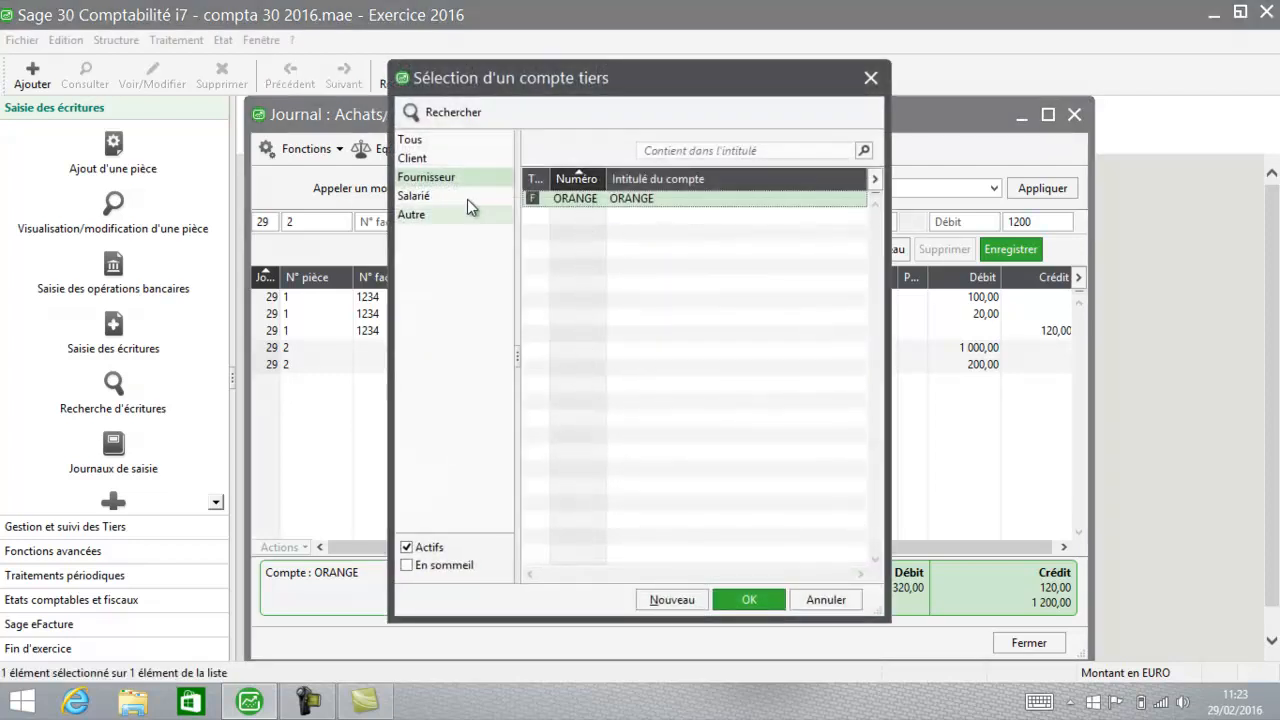
- Create a new supplier record for BROSSETTE, with BROSSETTE as its title and short name
left_click(672, 600)
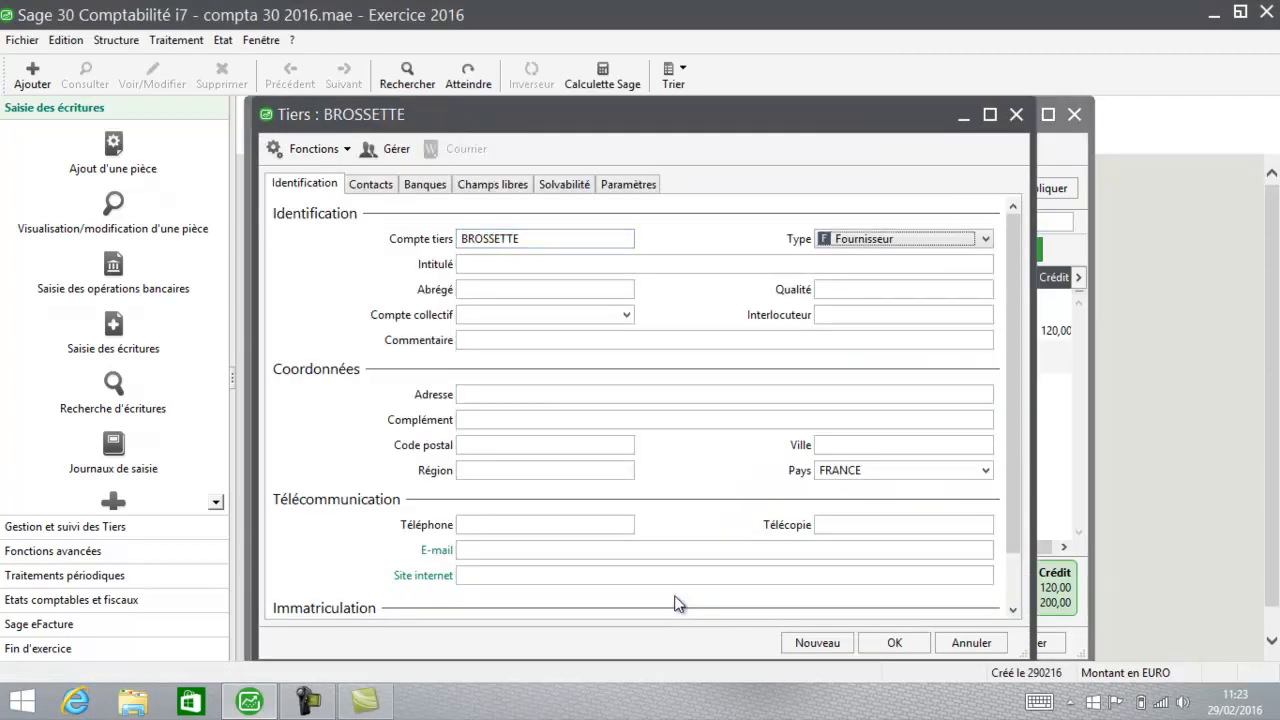
key("Tab")
type("BROSSETTE")
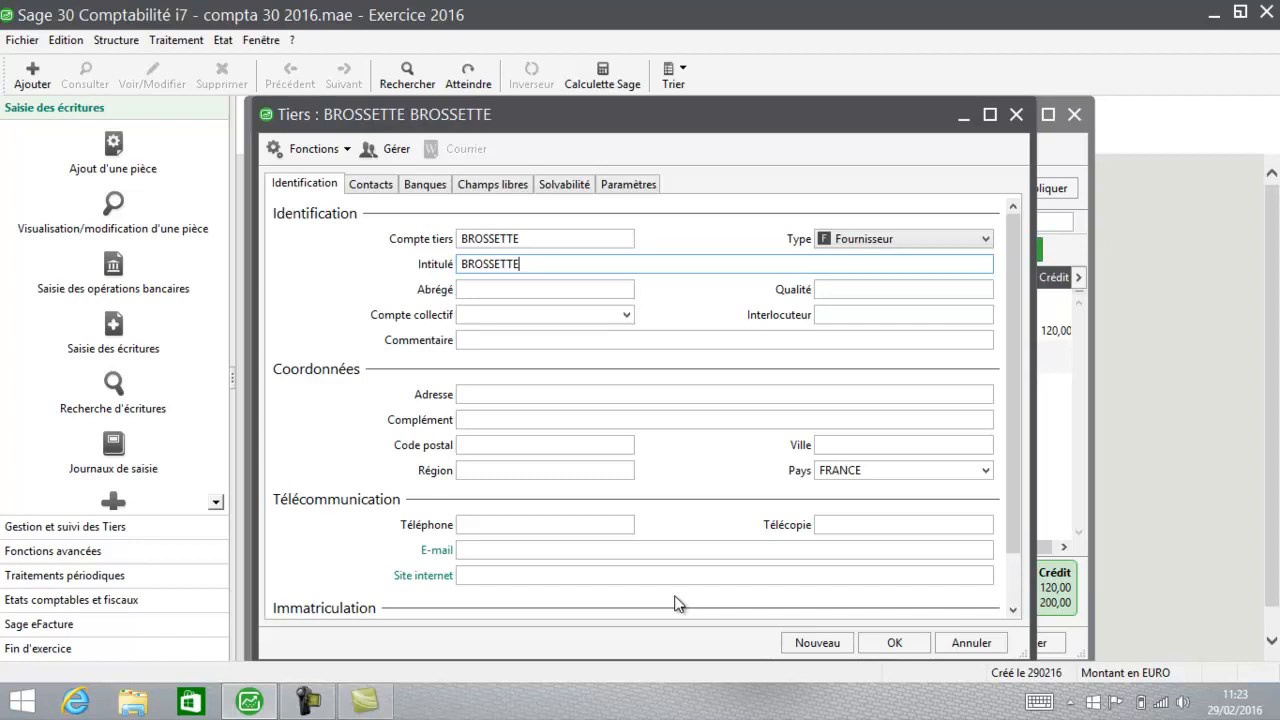
key("Tab")
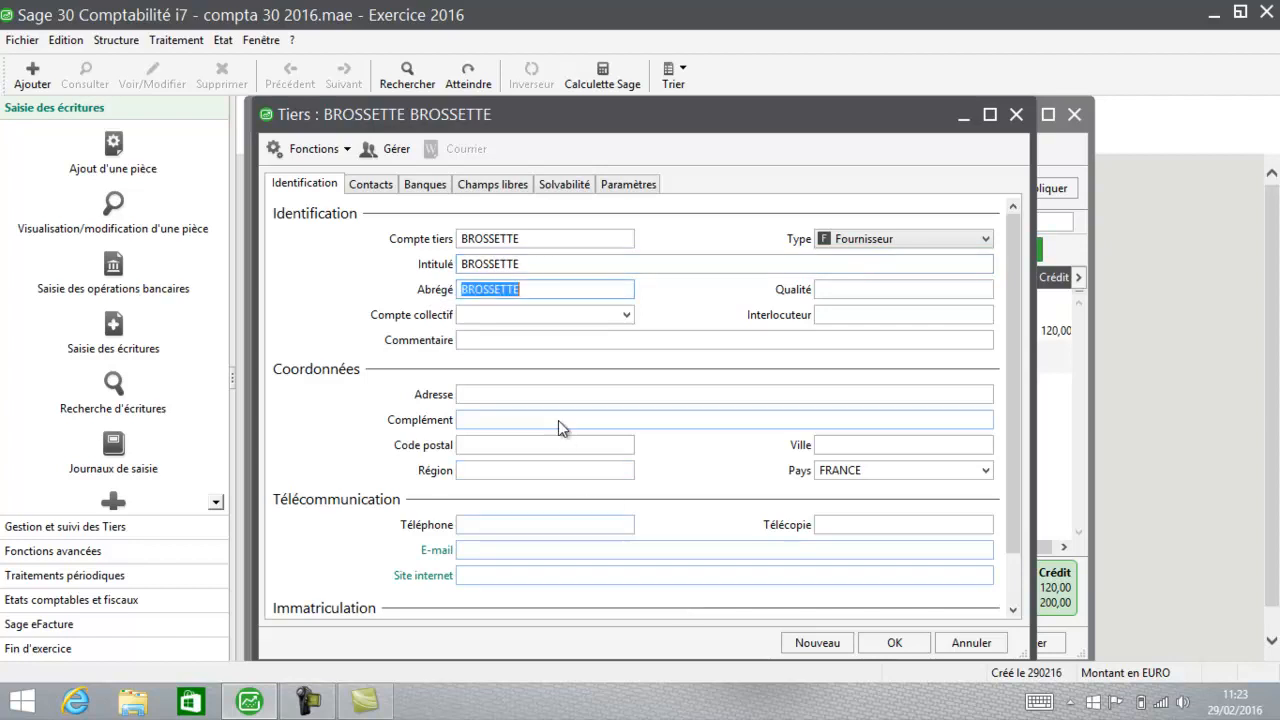
key("Tab")
key("Tab")
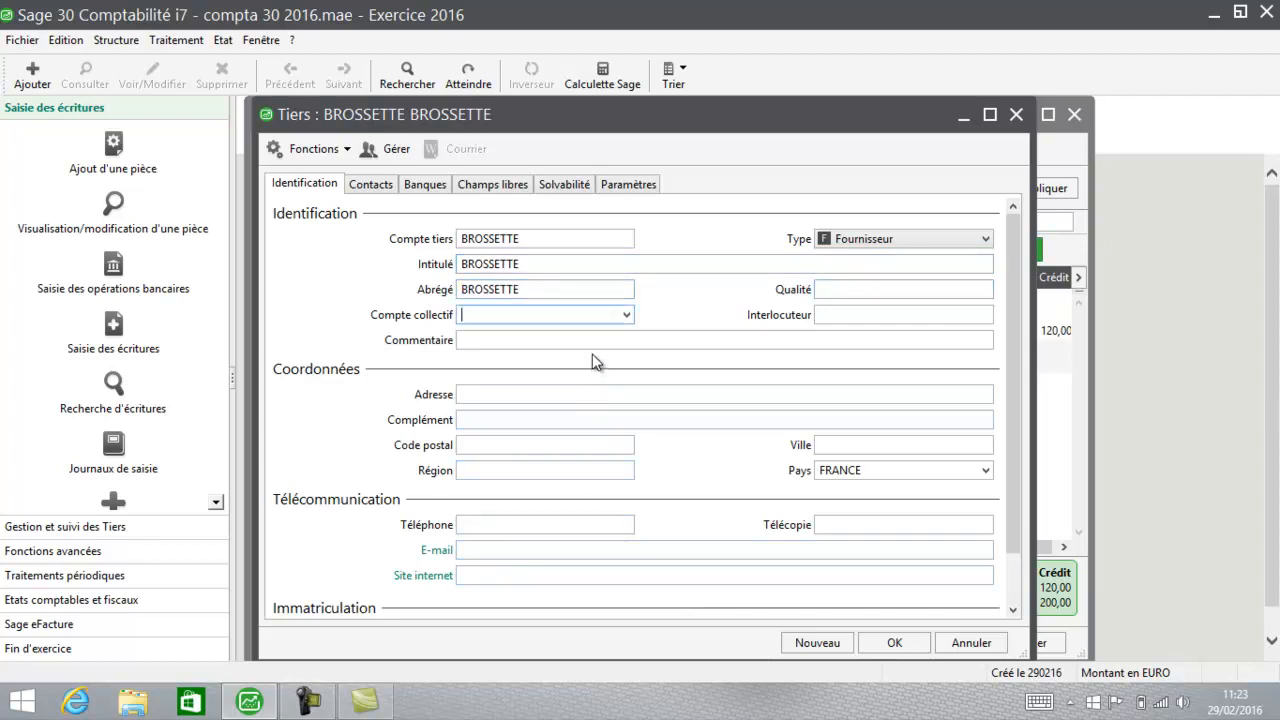
- Set the supplier's collective account to 40100000 and validate the record
left_click(627, 315)
left_click(628, 314)
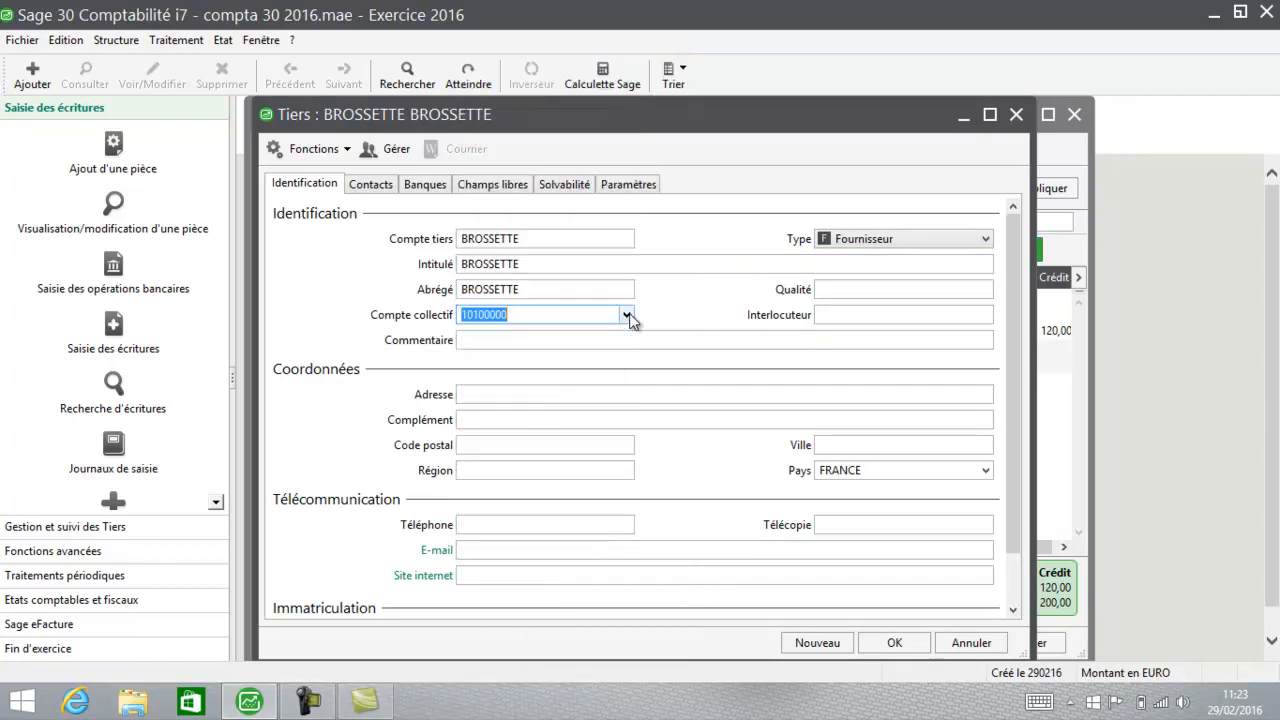
type("401")
key("Tab")
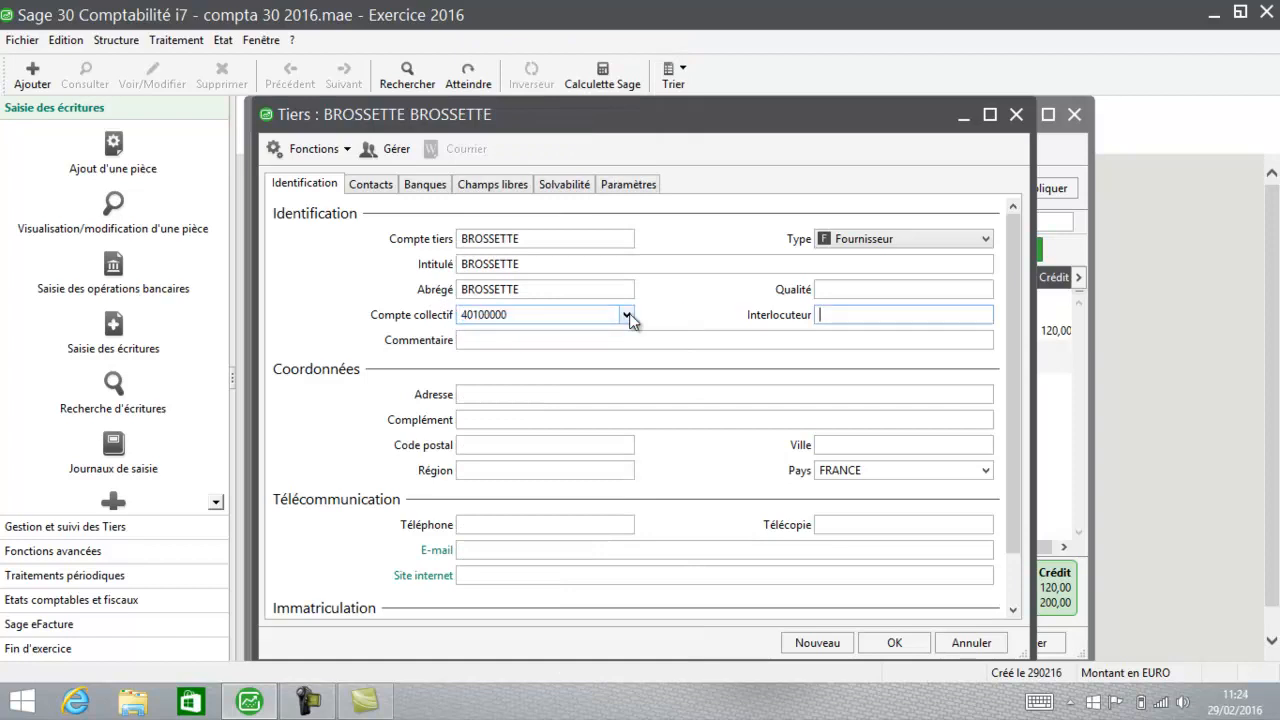
left_click(896, 640)
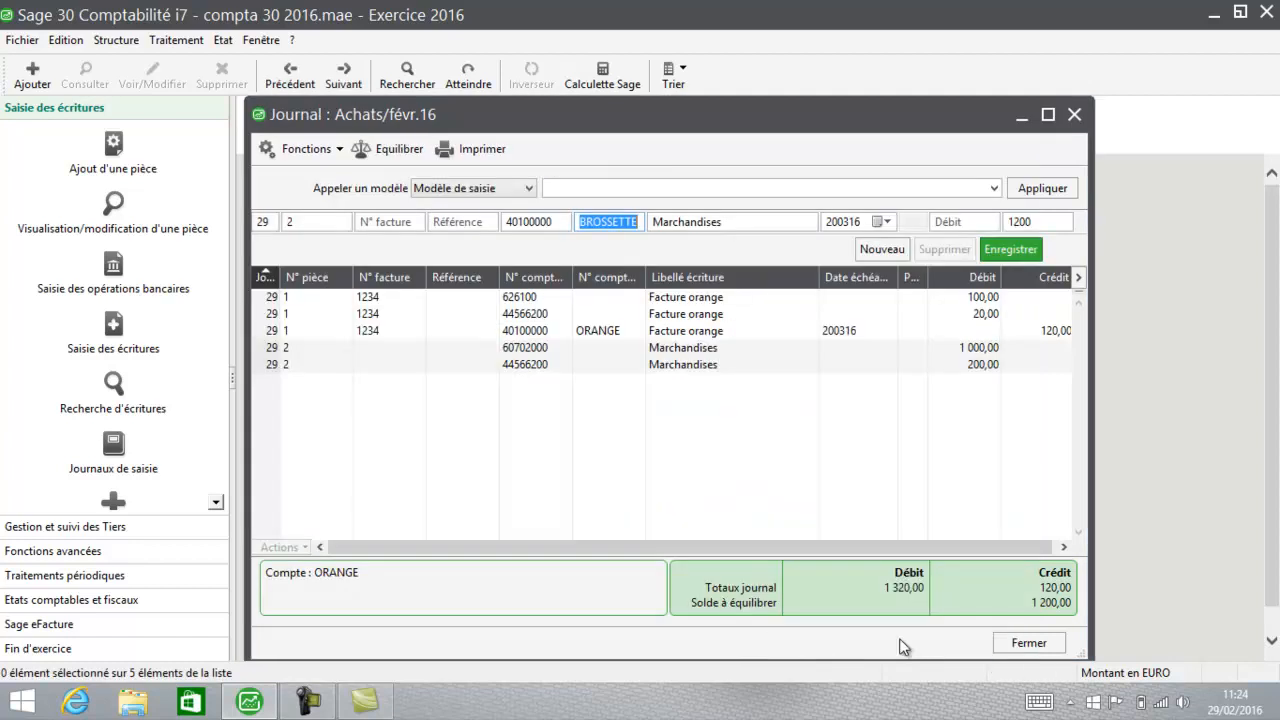
- Record the BROSSETTE line with the proposed credit of 1200 and close the purchases journal
key("Tab")
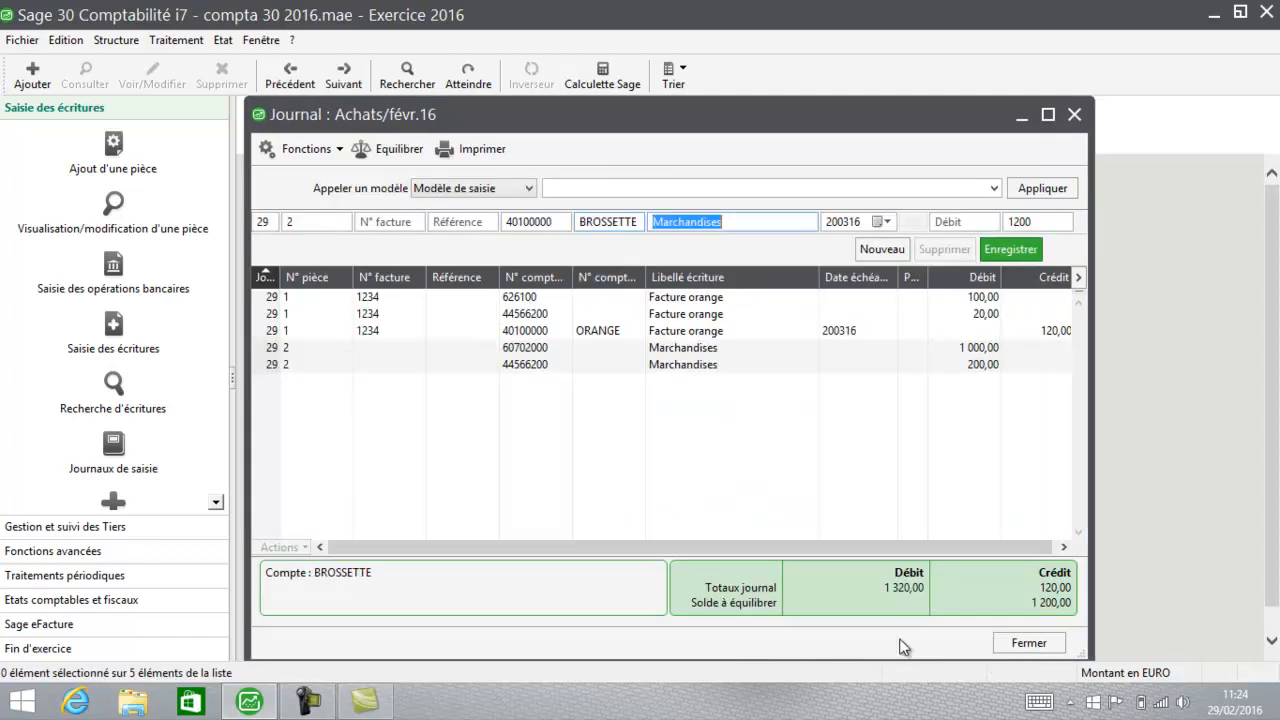
left_click(1020, 257)
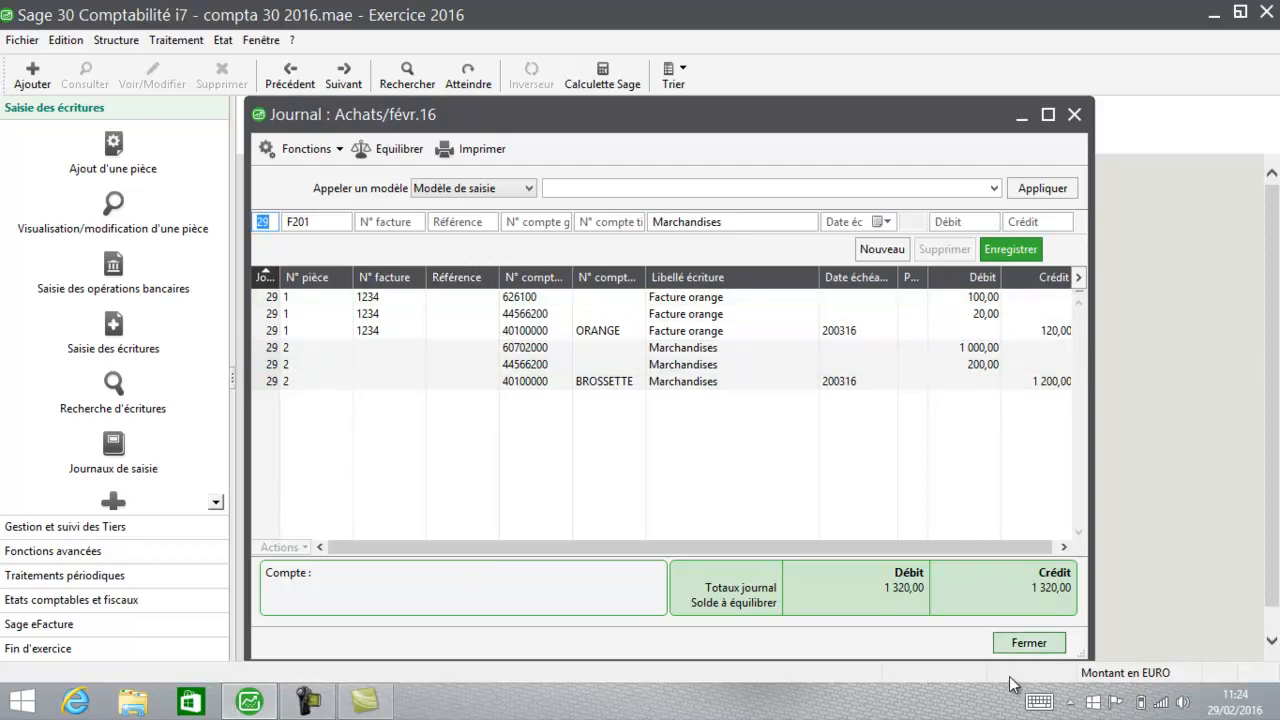
left_click(1028, 643)
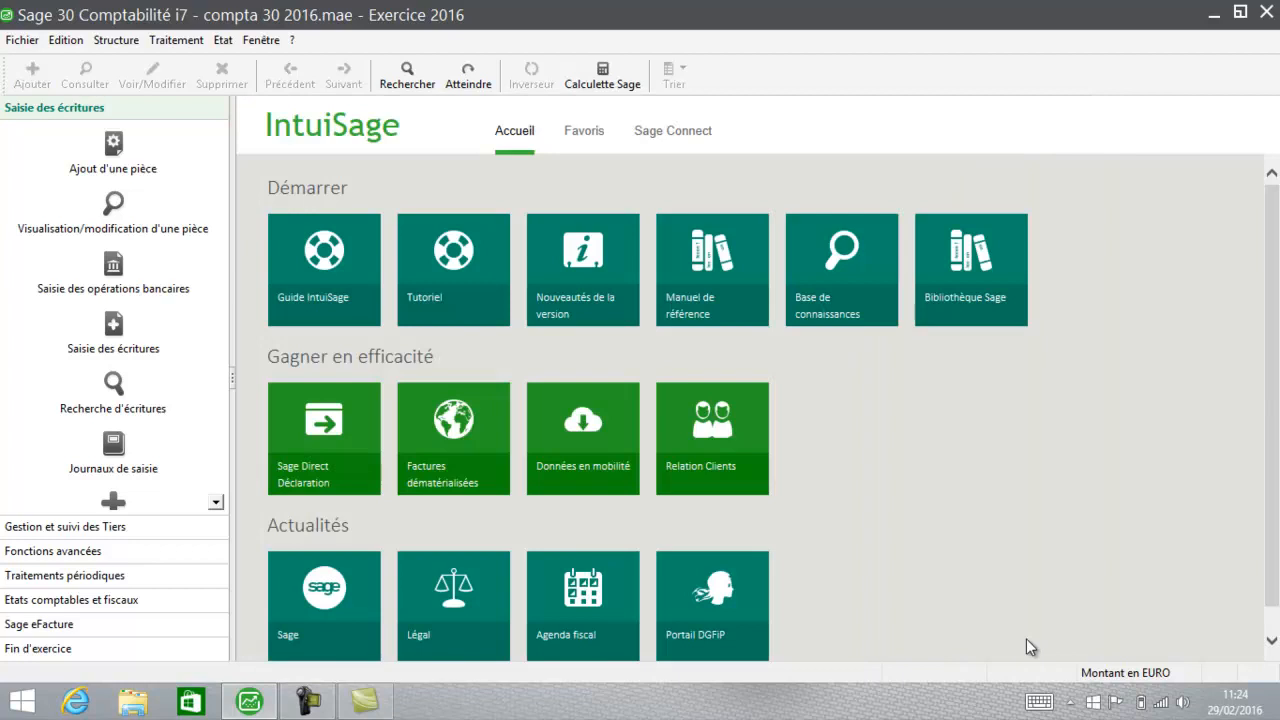
- Open the VTE sales journal for the févr.16 period
left_click(113, 330)
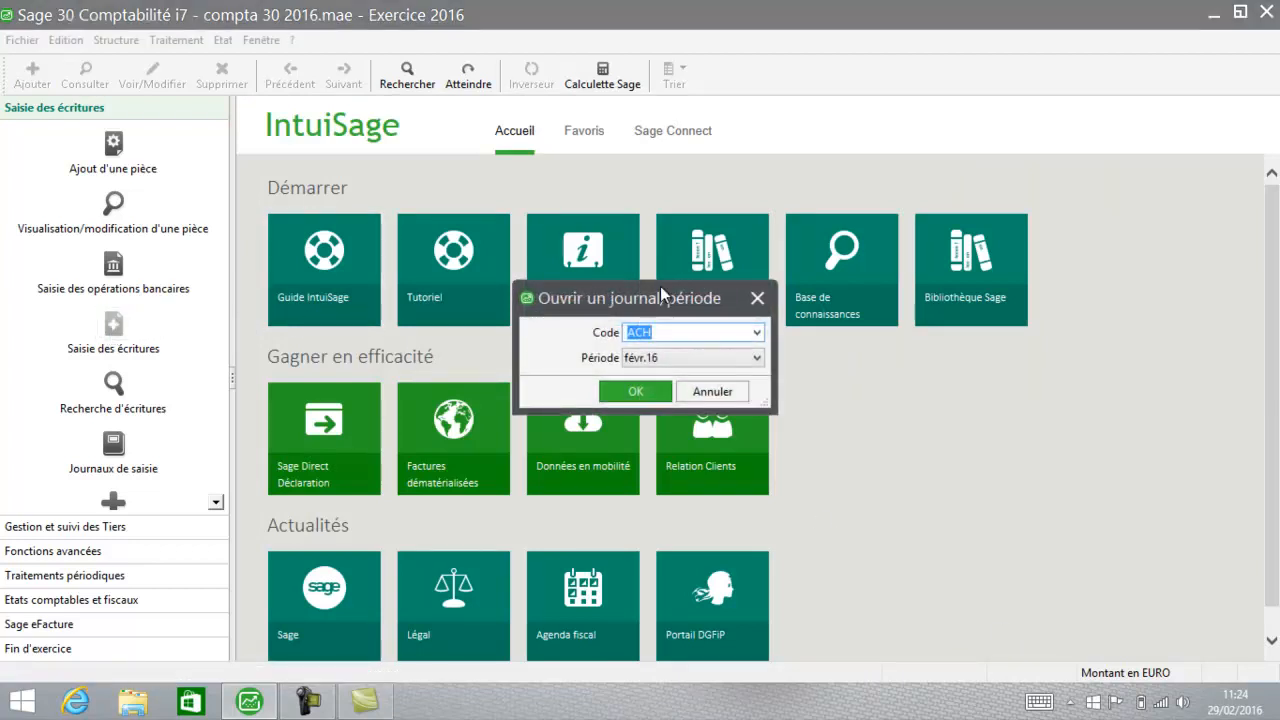
left_click(757, 338)
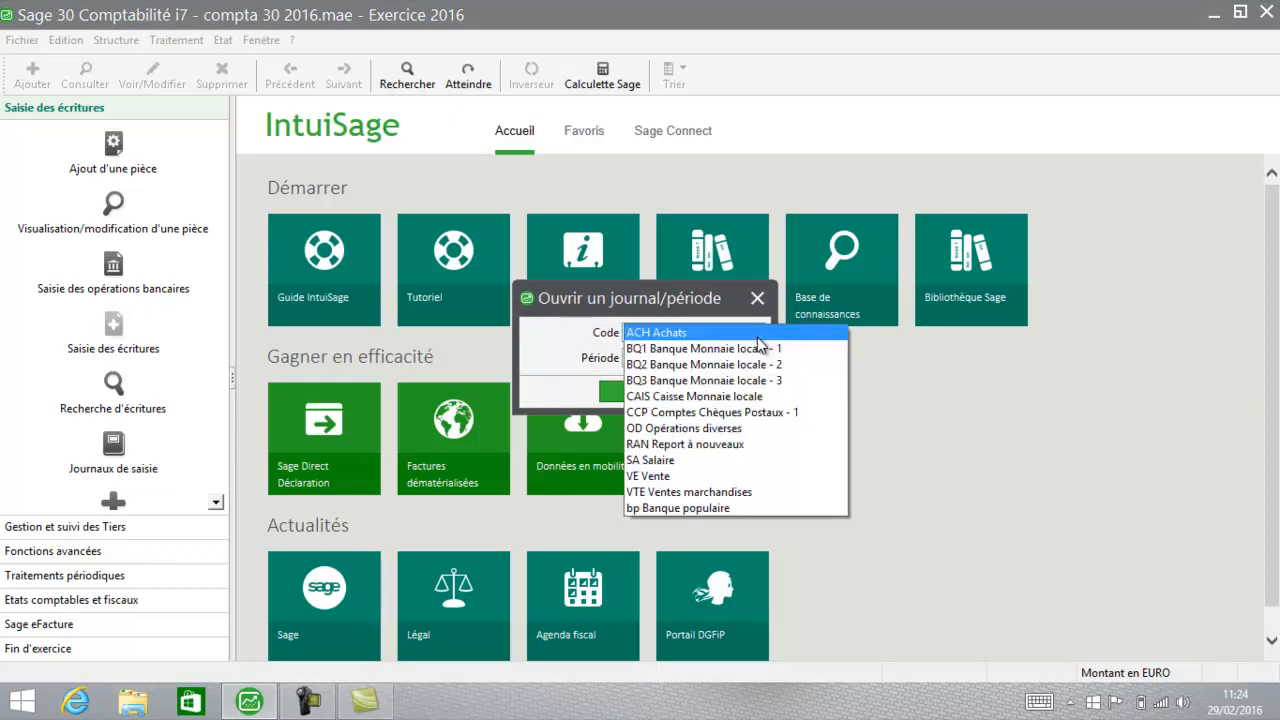
left_click(710, 492)
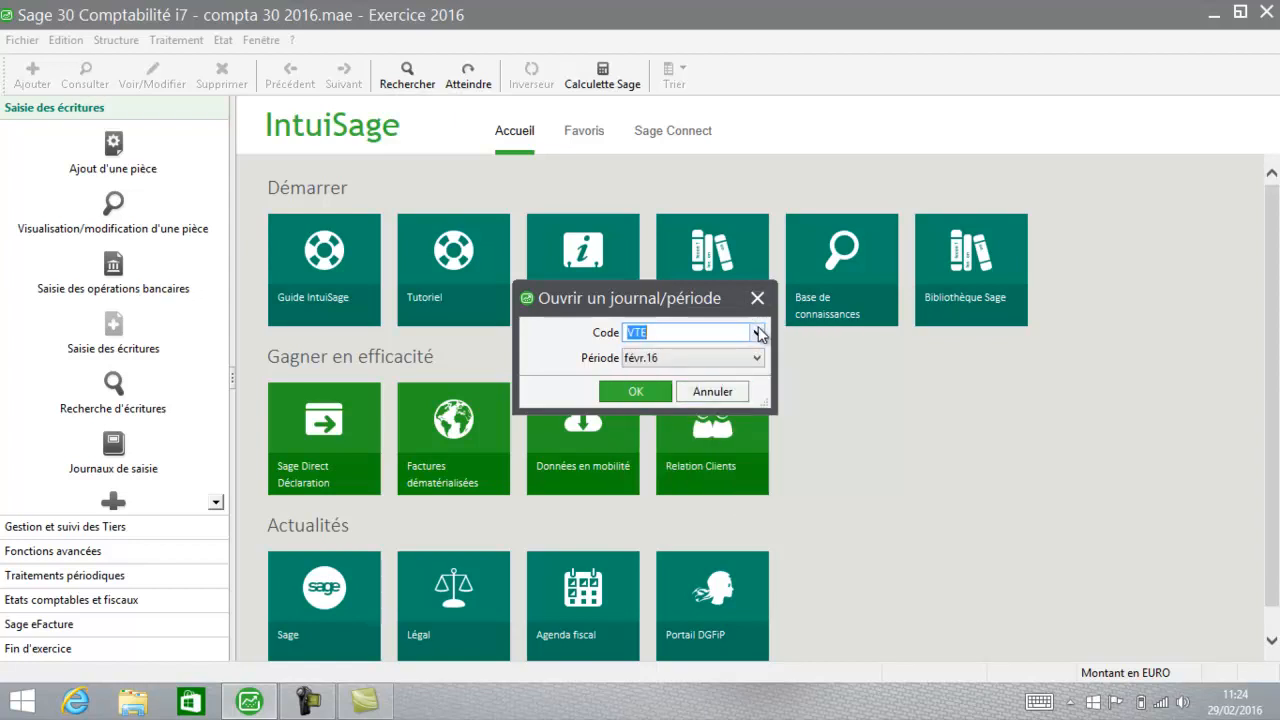
left_click(652, 390)
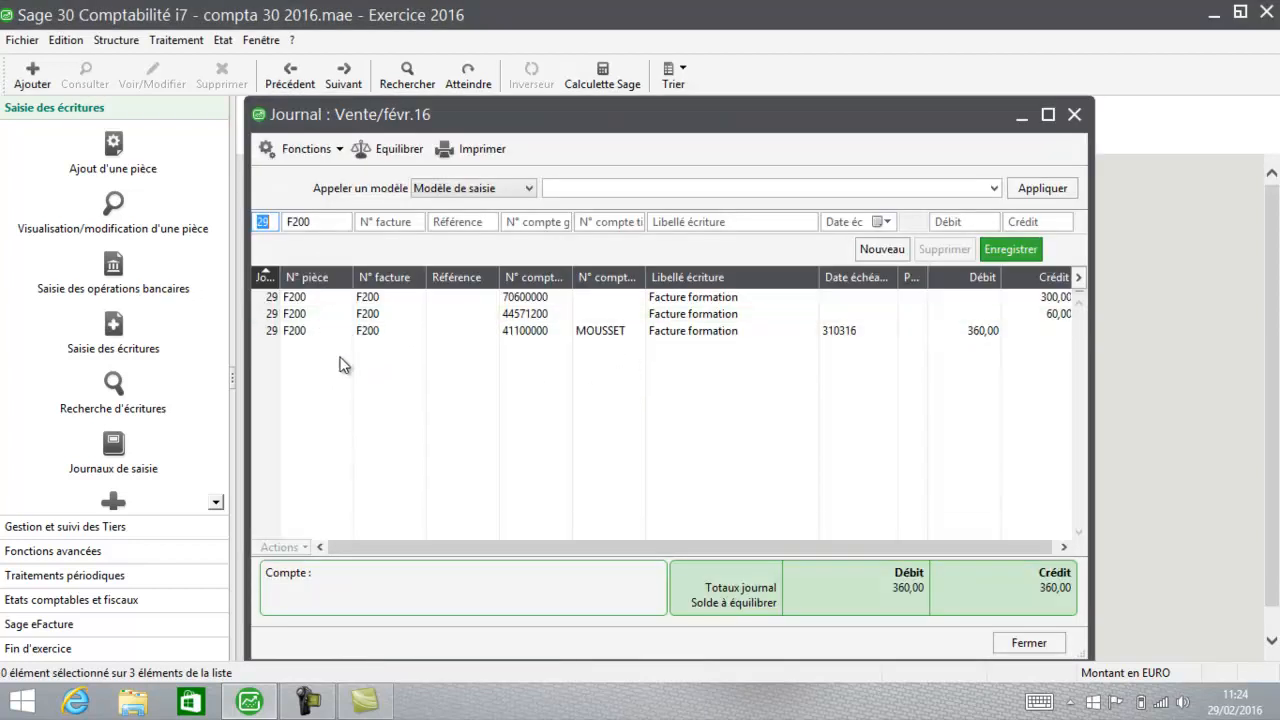
- Set the new sales entry's piece number to F212, leaving the invoice number and reference empty
left_click(330, 221)
key("BackSpace")
key("BackSpace")
type("12")
key("Tab")
key("Tab")
key("Tab")
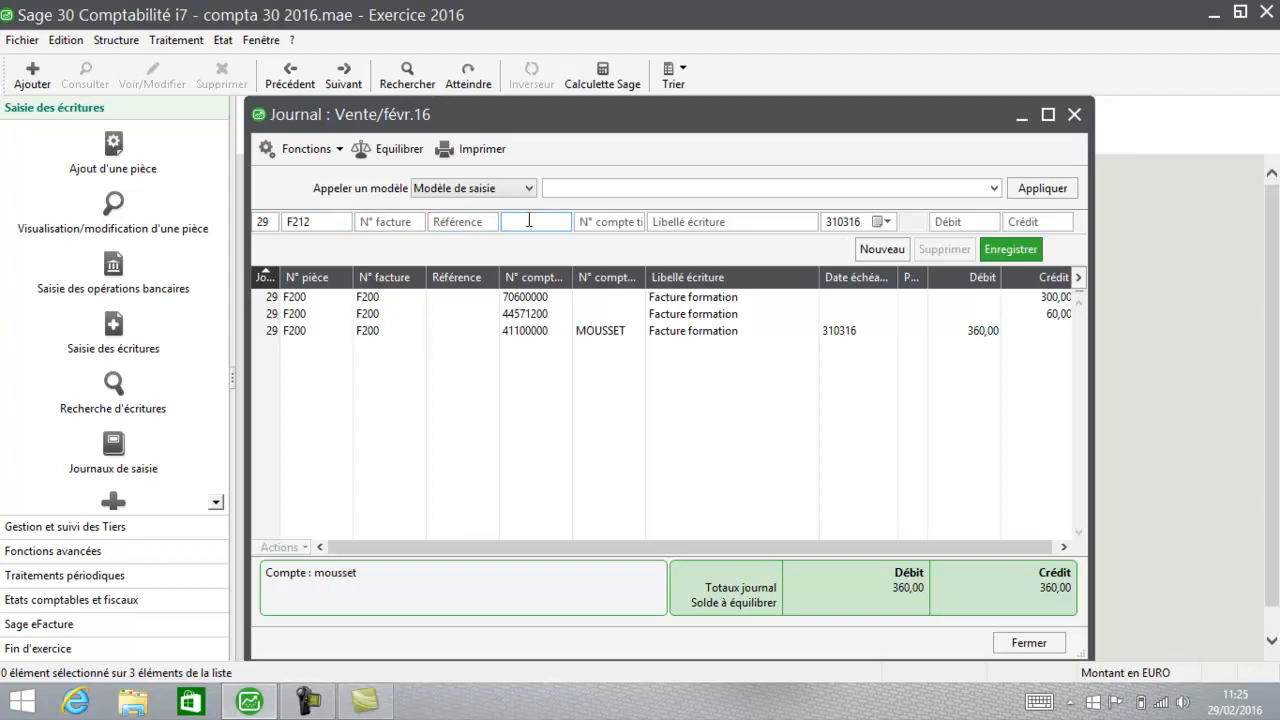
- Record a sales line on account 70700200 (Ventes marchandises à 20%) with a credit of 2000
type("707")
left_click(527, 219)
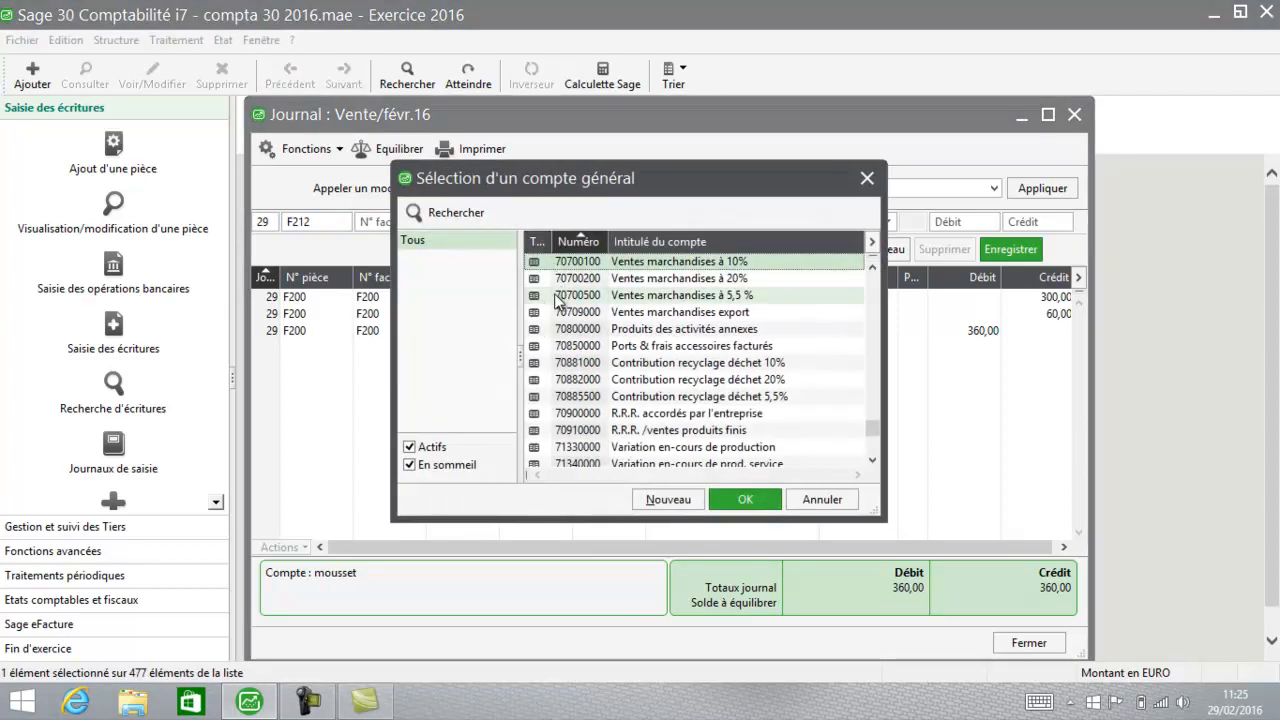
left_click(562, 279)
double_click(563, 282)
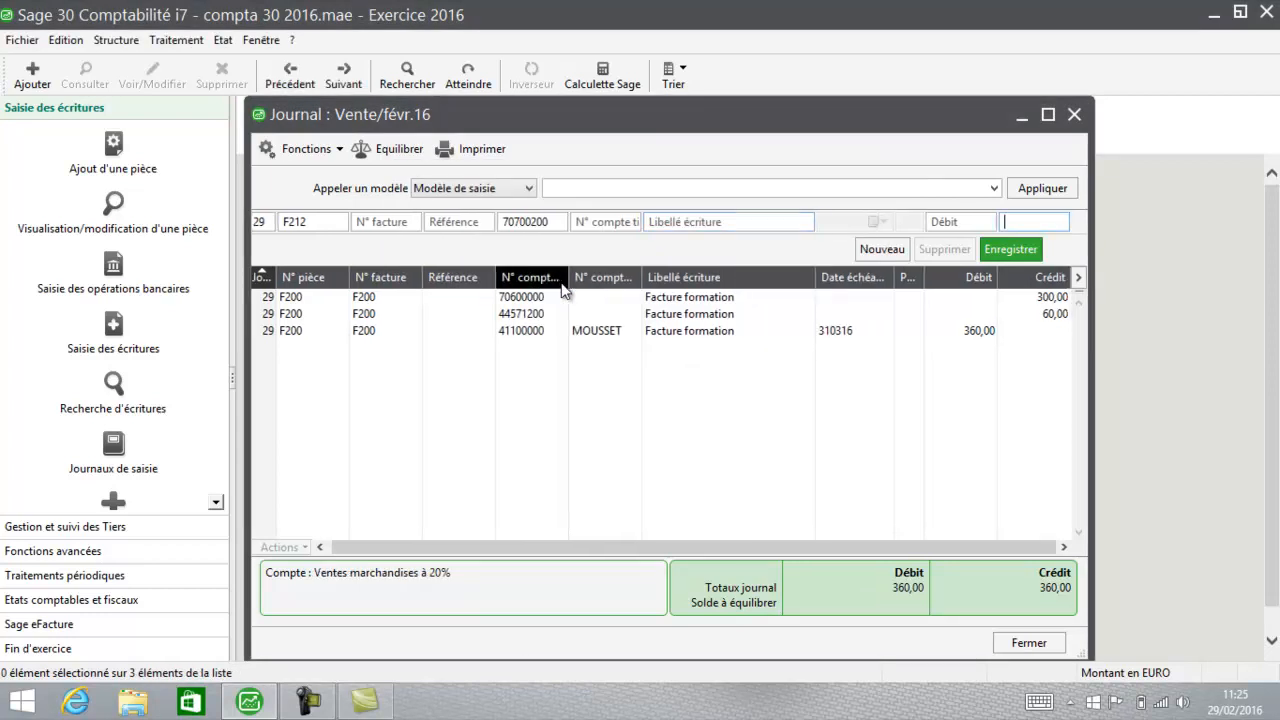
type("000")
key("Tab")
left_click(1012, 250)
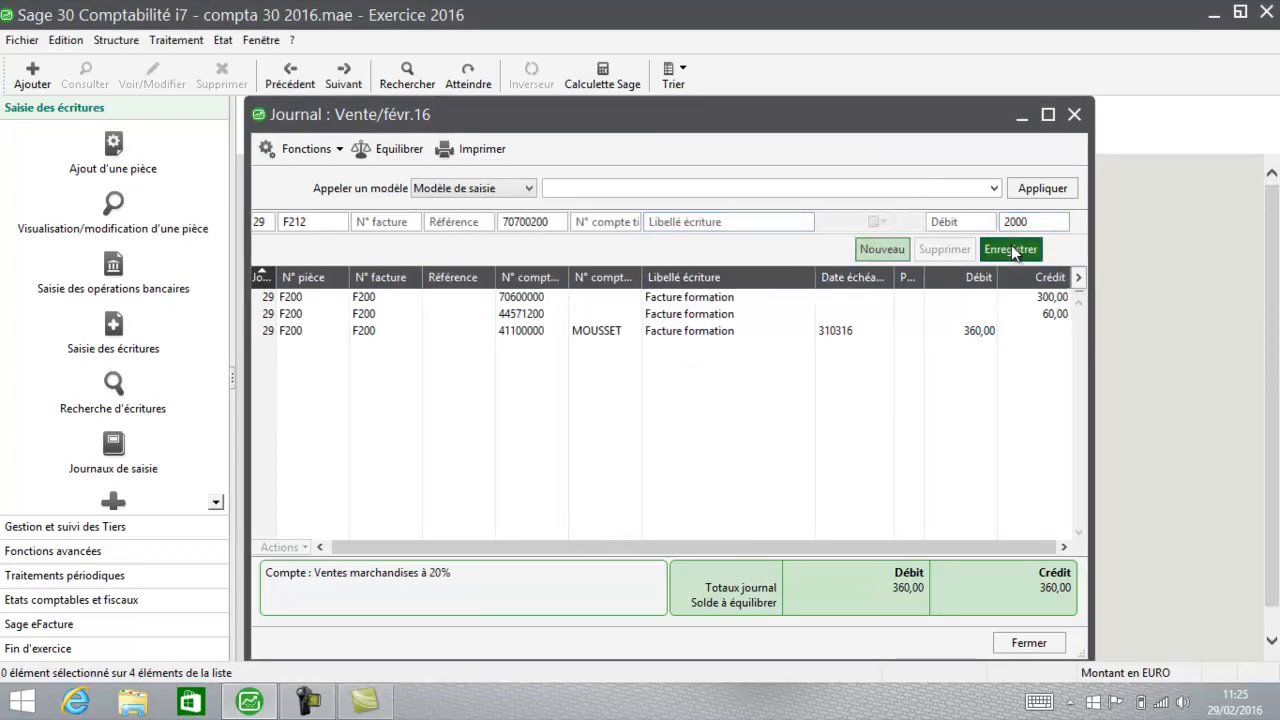
- Record the VAT line of piece F212 on account 44571200 (Tva collectée à 20%) with the proposed credit of 400
key("Tab")
key("Tab")
key("Tab")
key("Tab")
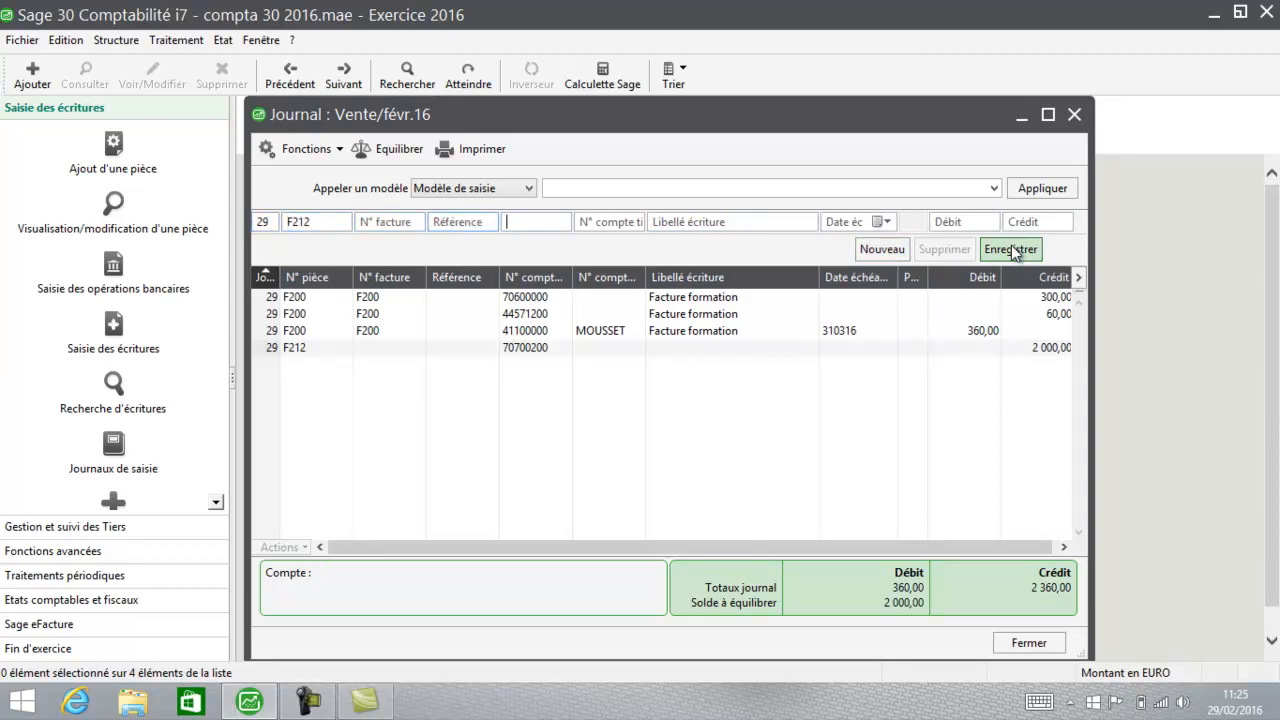
type("4457")
left_click(1012, 250)
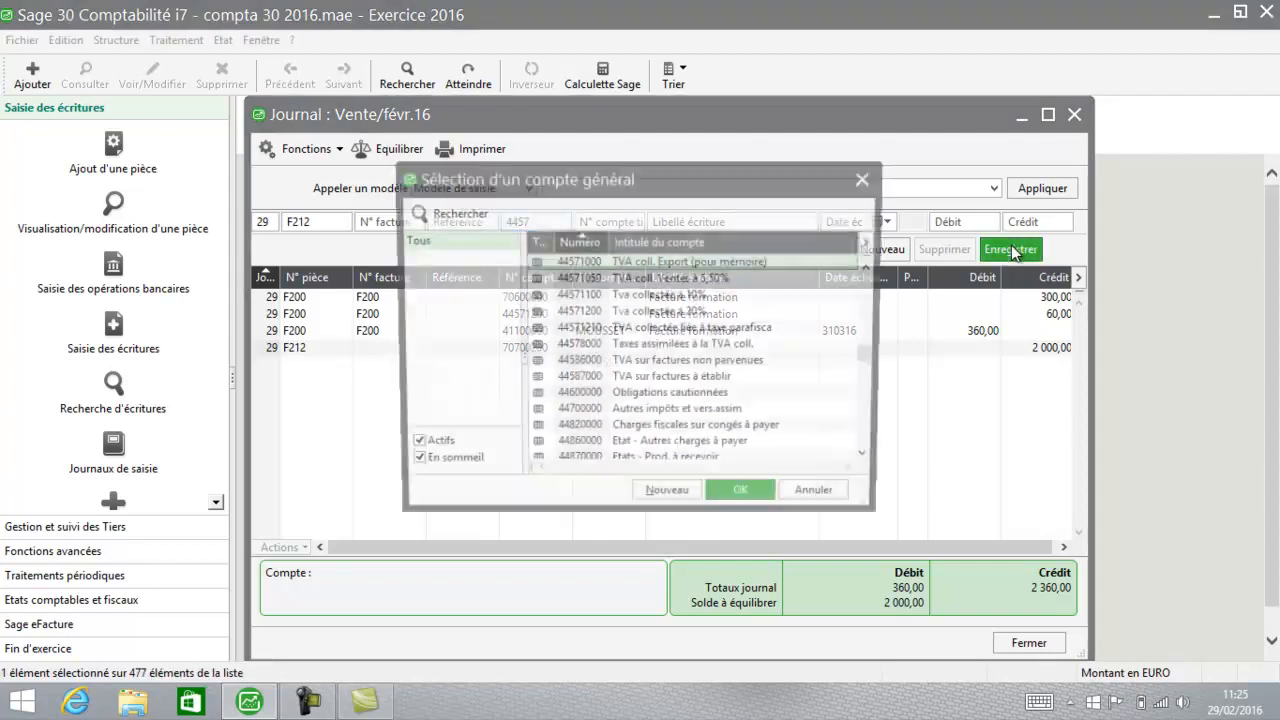
left_click(672, 316)
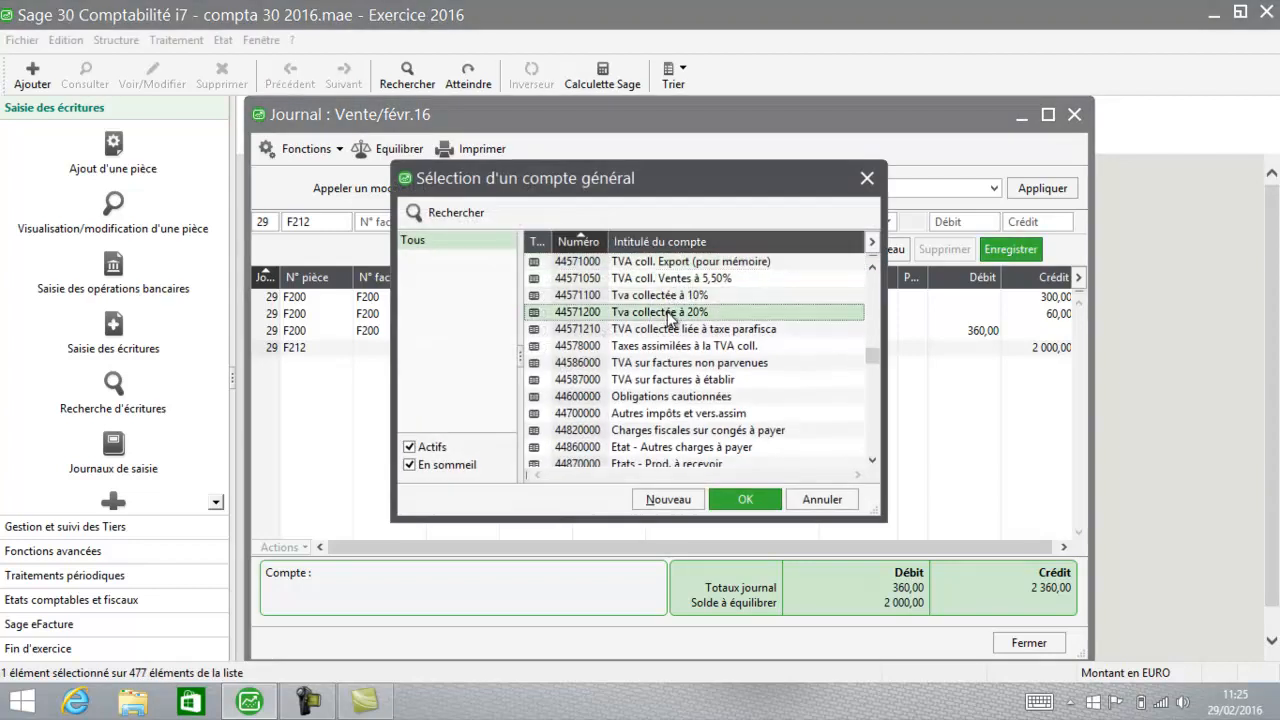
double_click(672, 316)
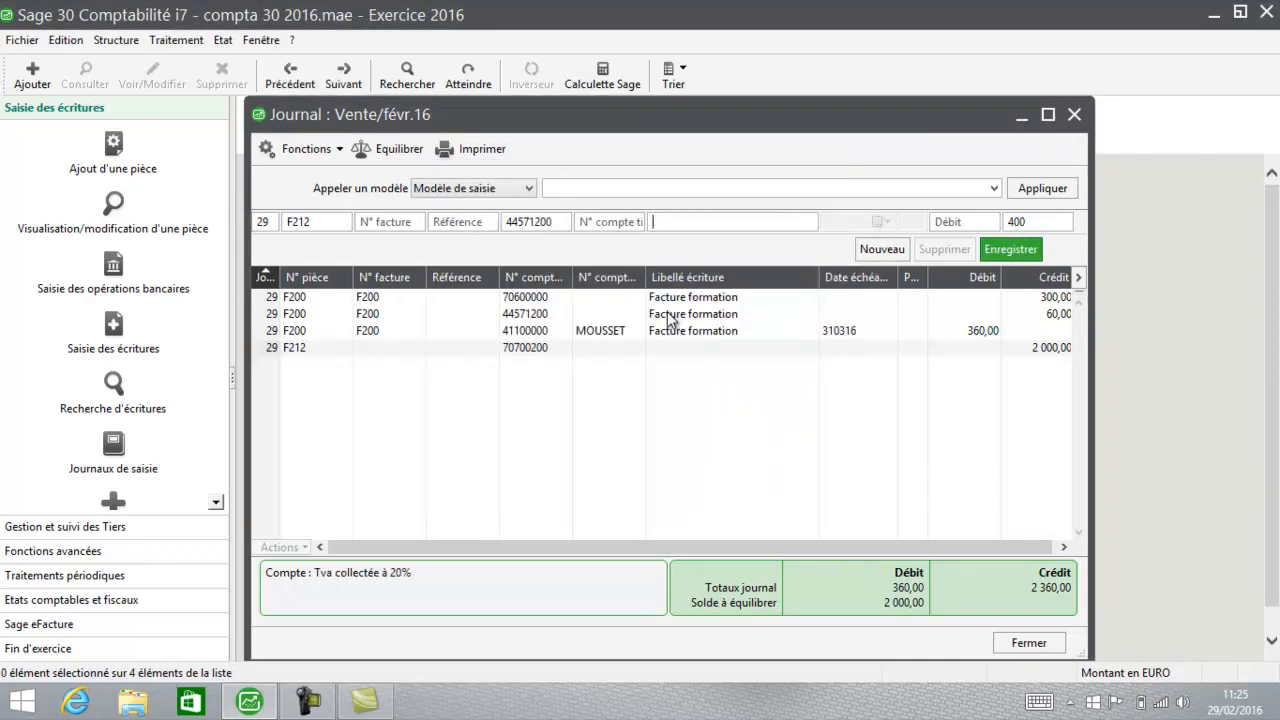
left_click(1012, 250)
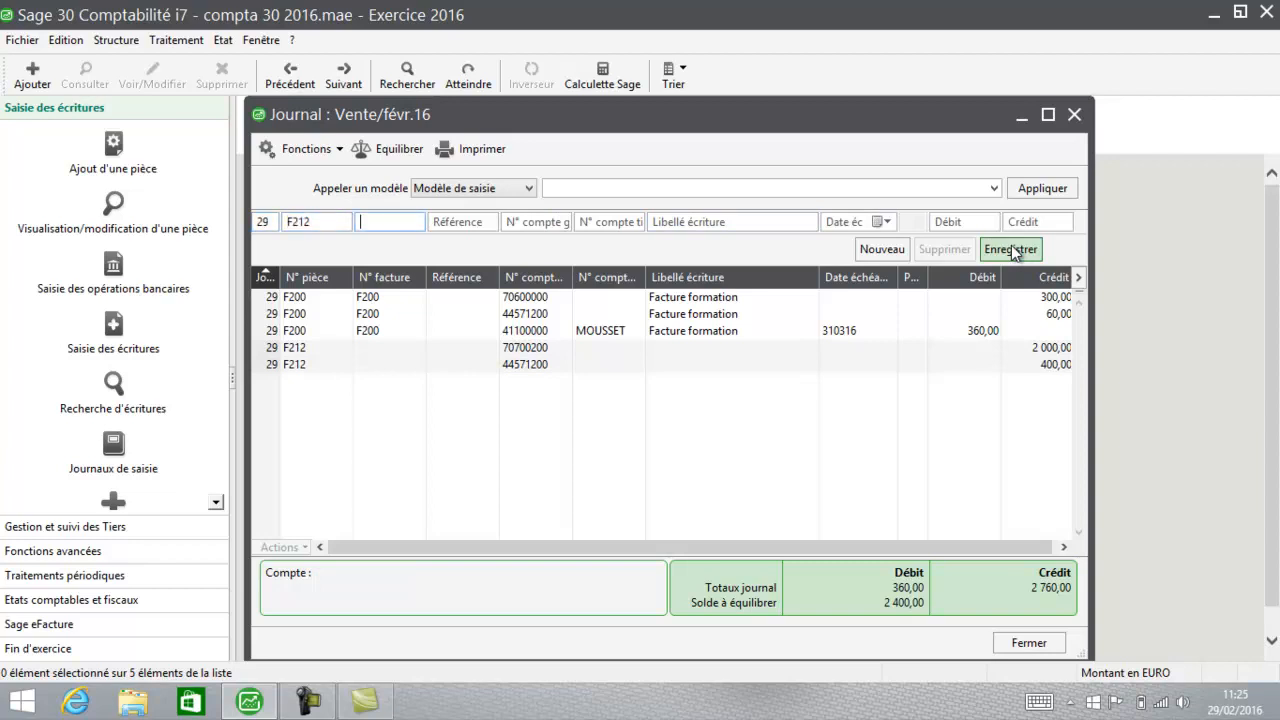
- Start the customer line on general account 41100000 and open a new third-party record for the customer not yet listed
key("Tab")
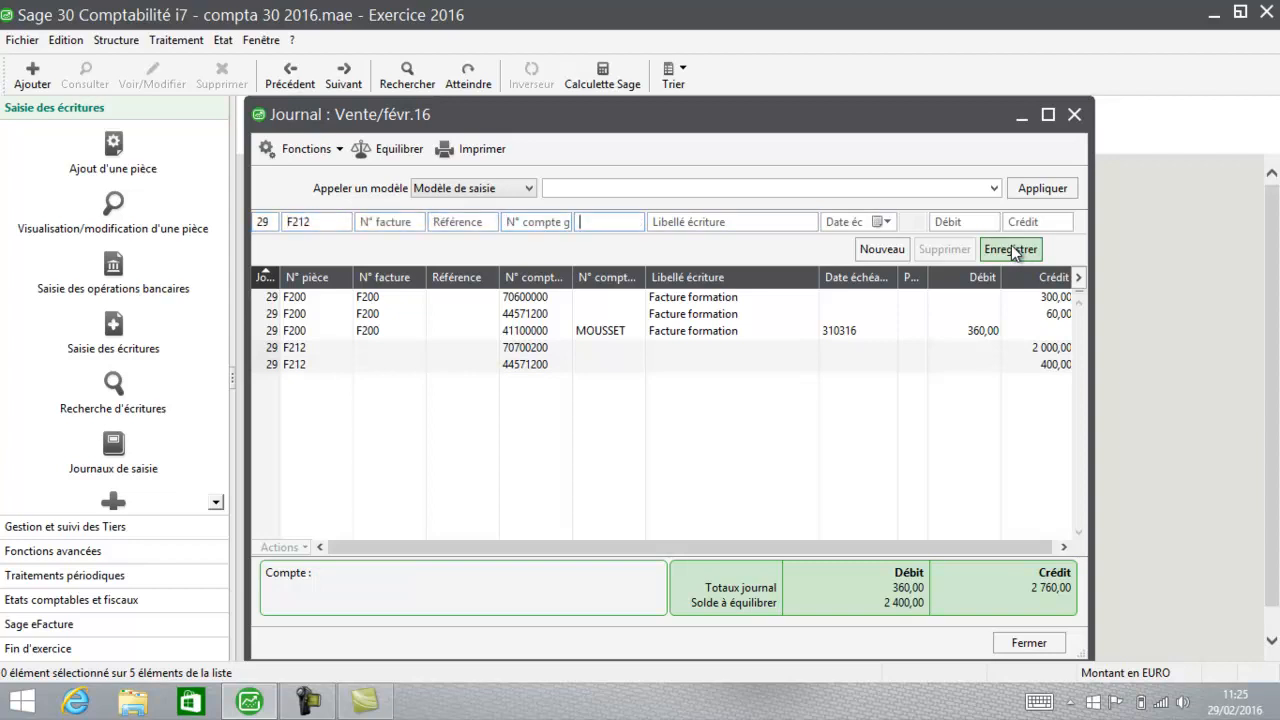
left_click(528, 226)
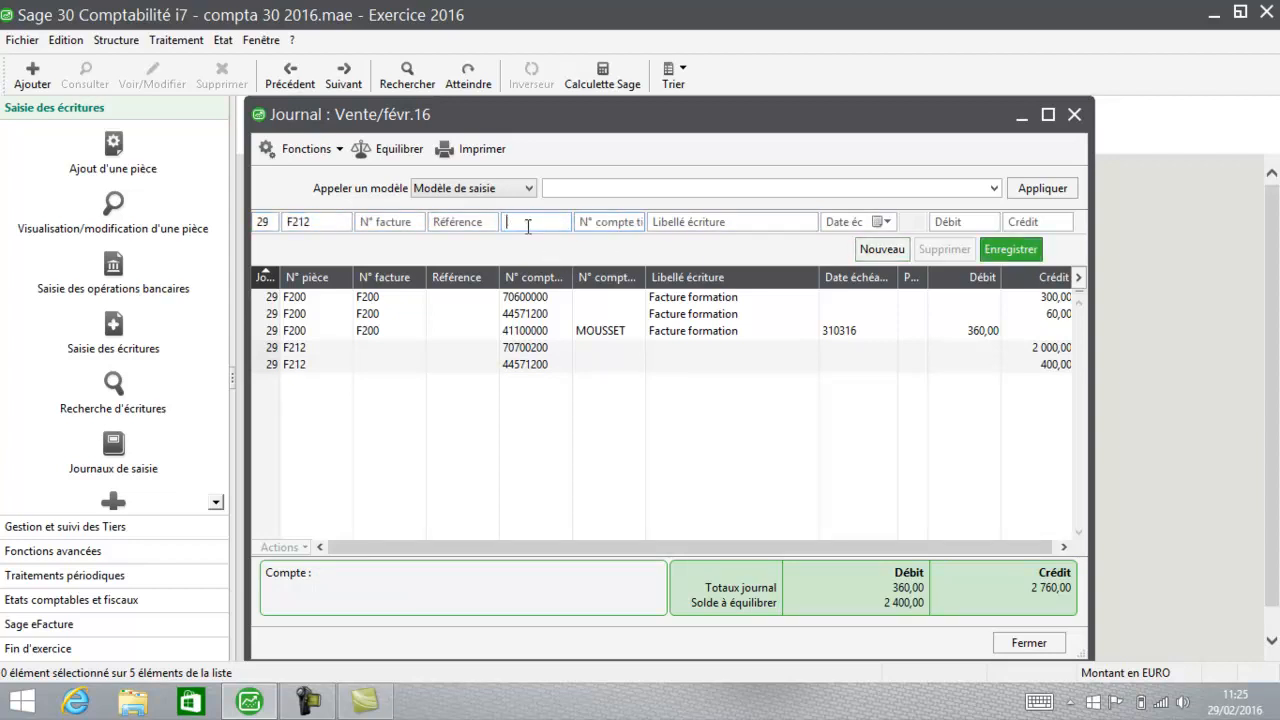
type("411")
key("Tab")
key("BackSpace")
type("DU")
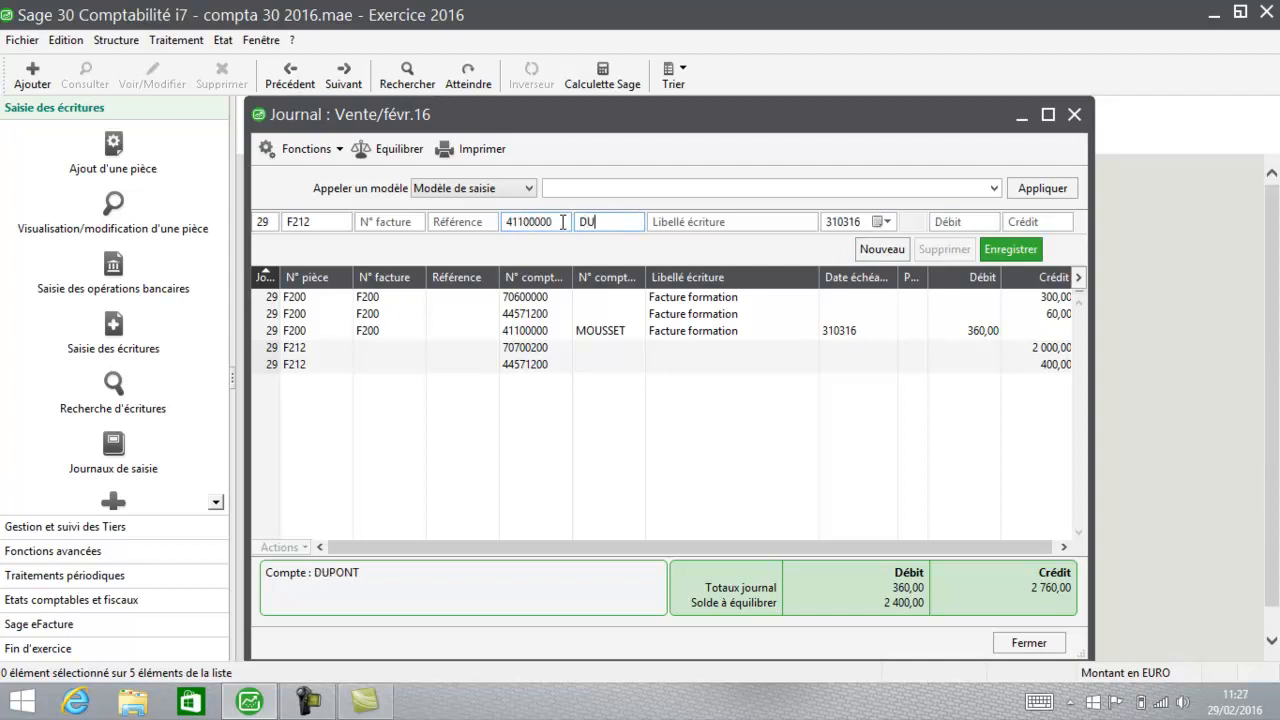
type("PONT")
key("Tab")
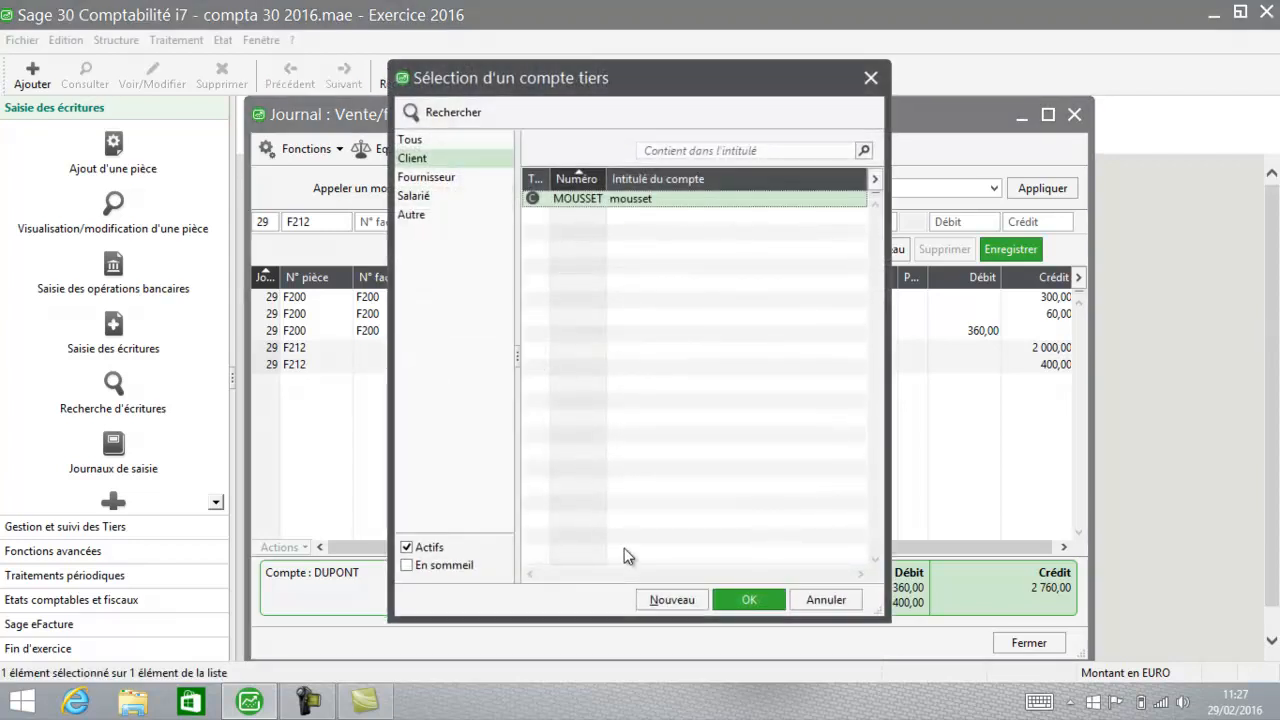
left_click(670, 600)
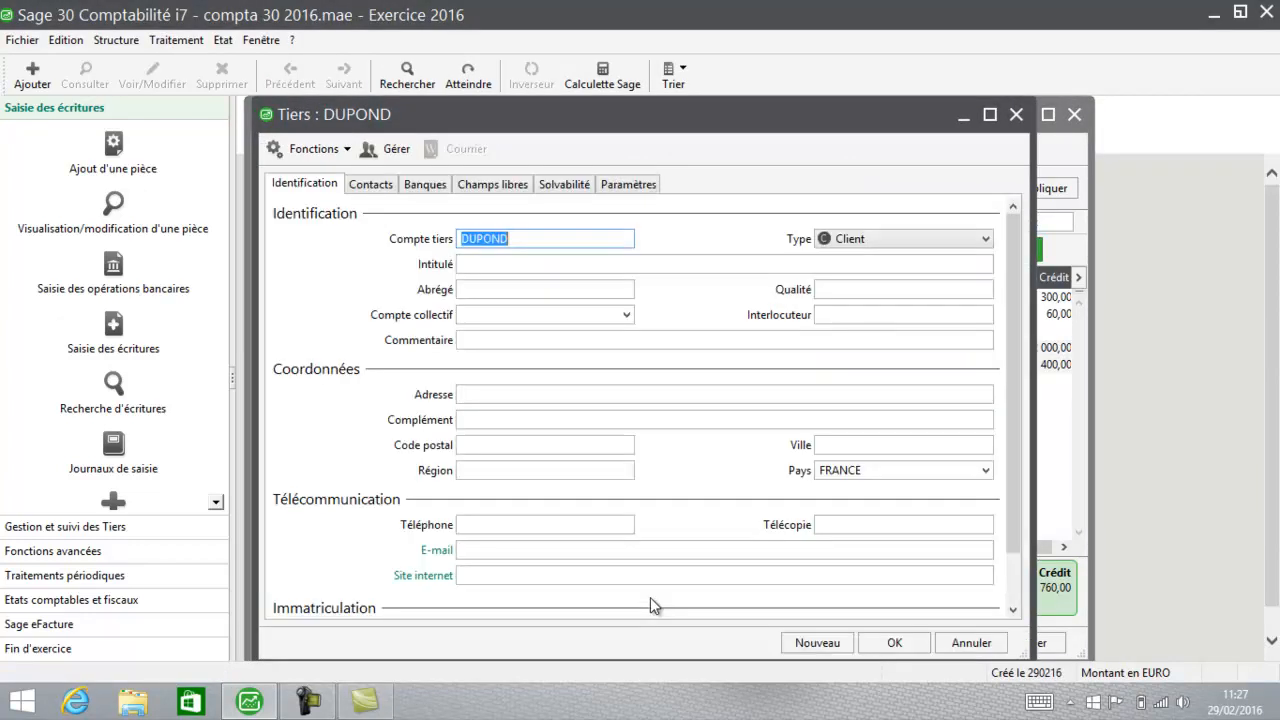
- Create the customer record by entering the customer's name as Intitulé and 411000 as the Compte collectif
left_click(587, 264)
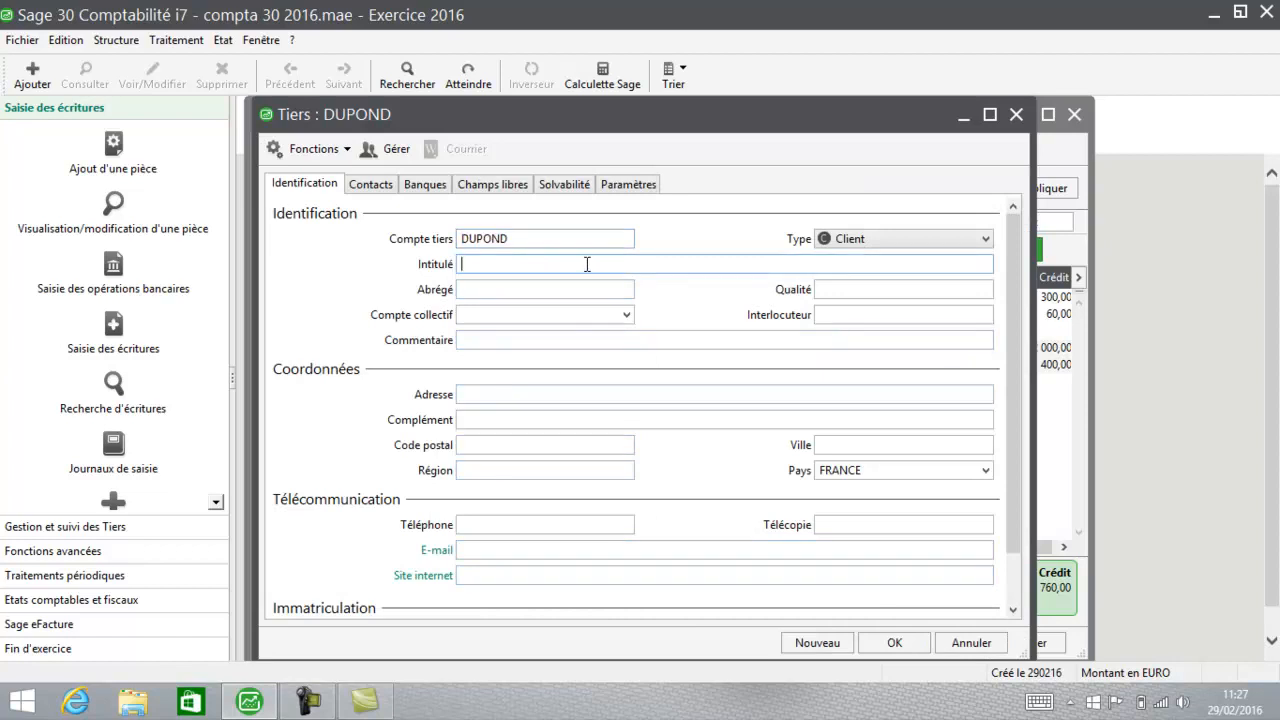
type("DUPOND")
key("Tab")
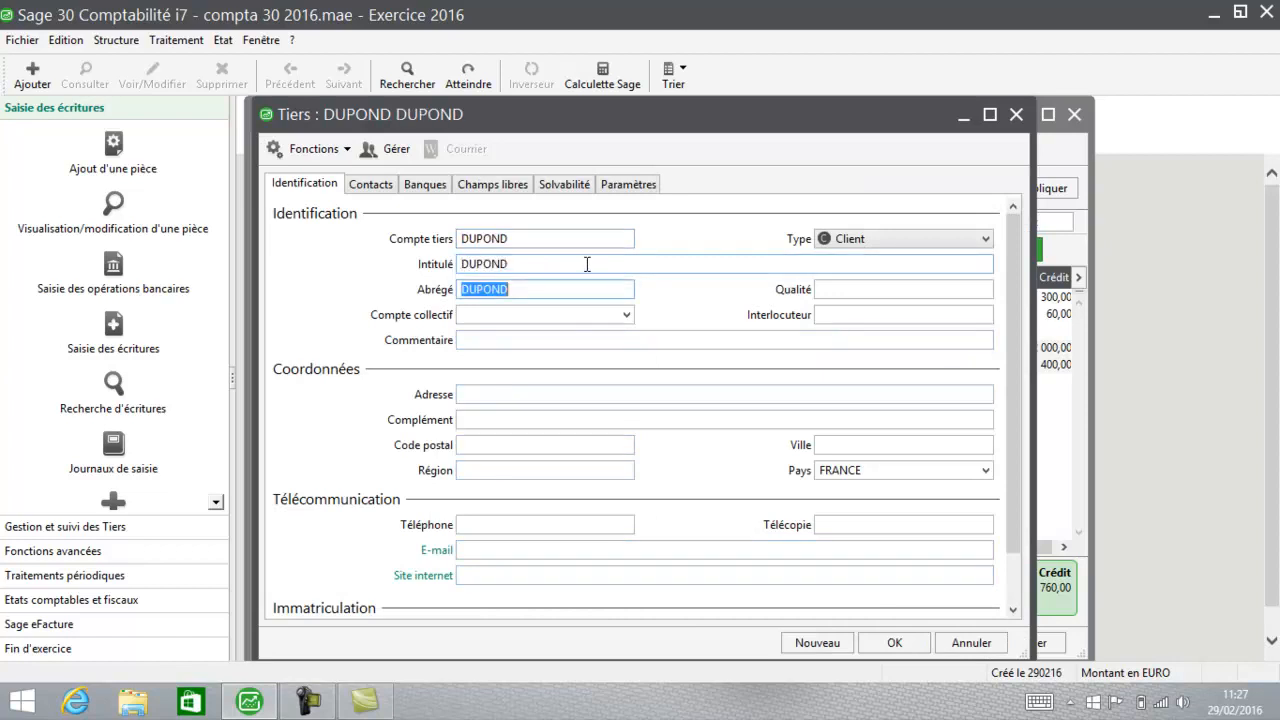
key("Tab")
left_click(565, 317)
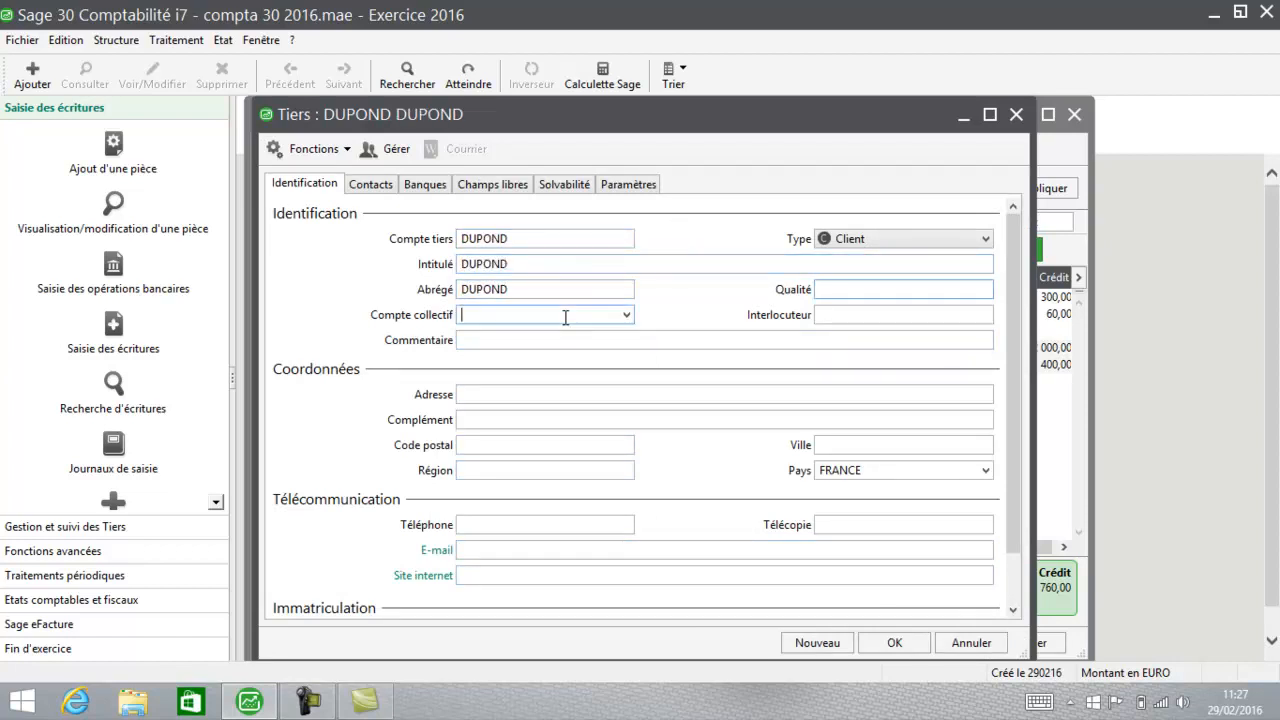
type("411000")
key("Tab")
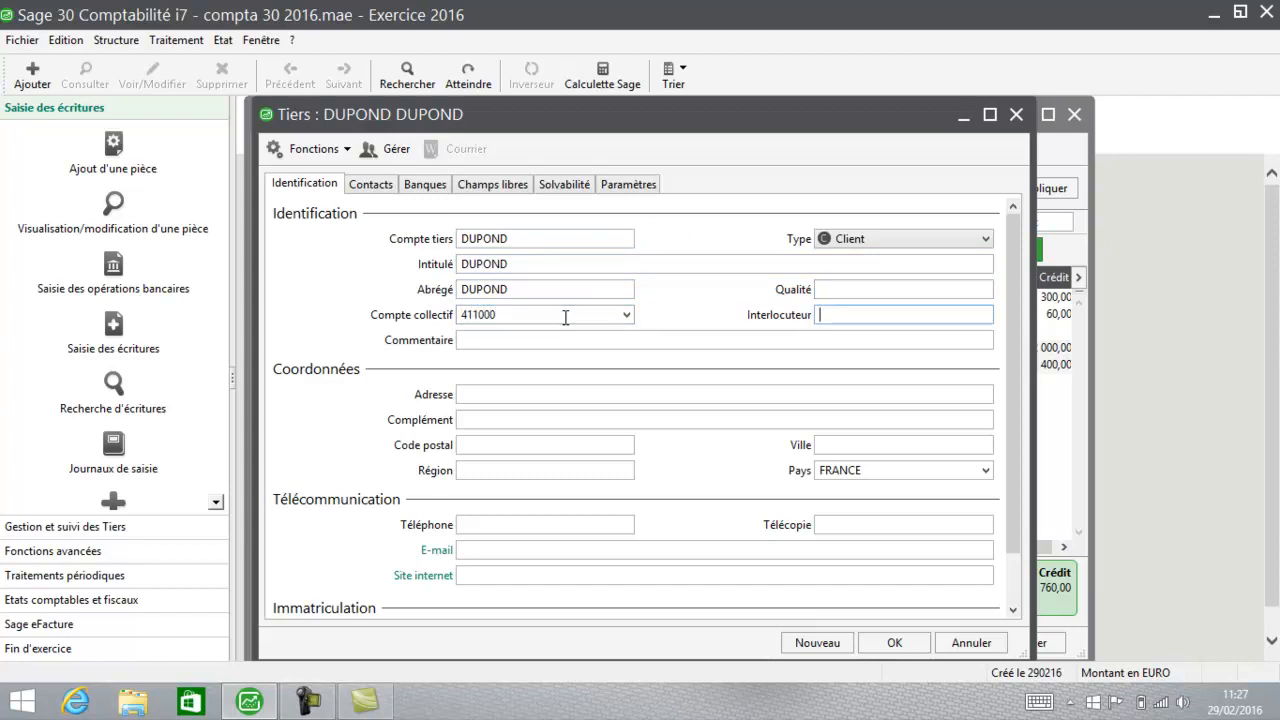
key("Return")
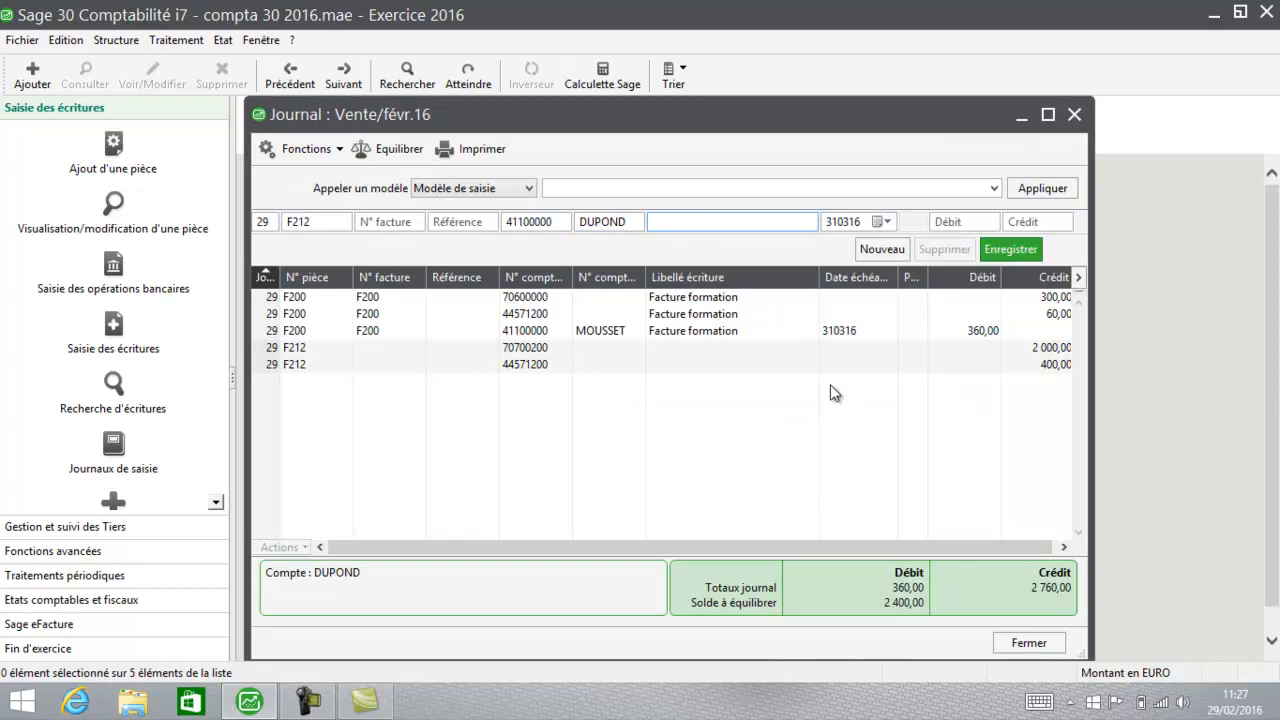
- Record the customer line with the label Marchandises and a debit of 2400, and close the sales journal
type("Marchandises")
key("Tab")
key("Tab")
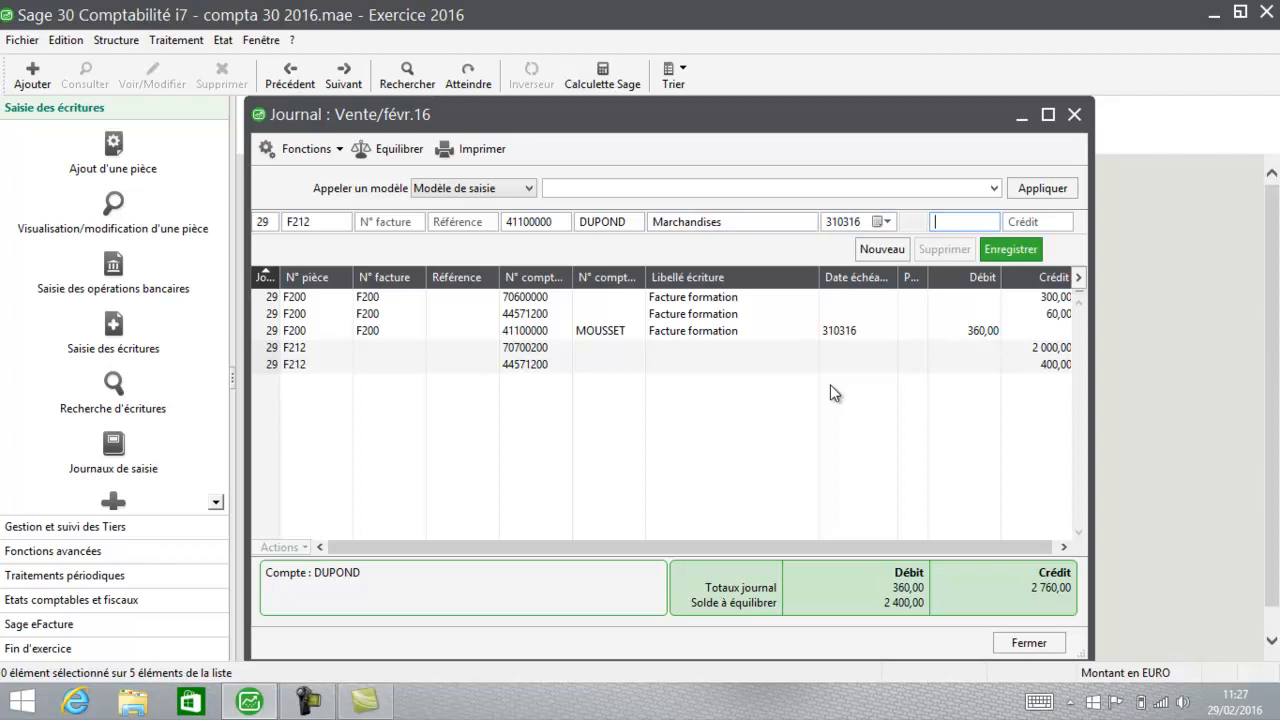
type("2400")
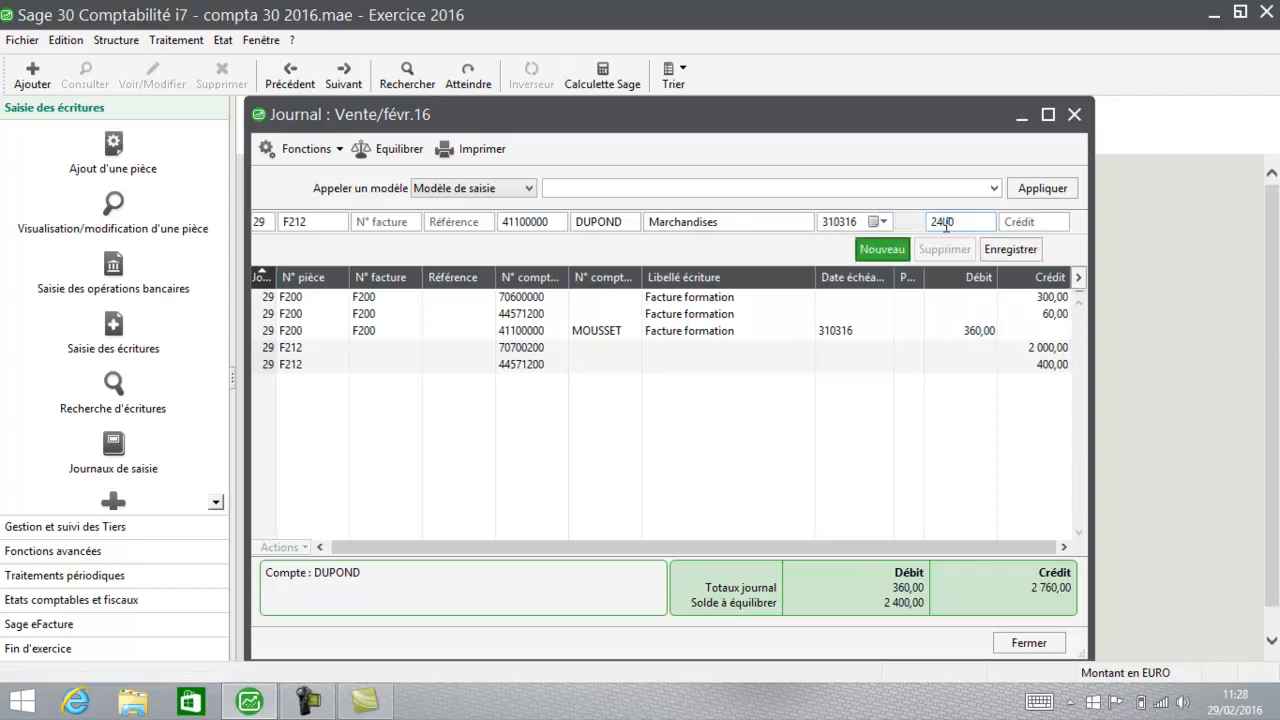
left_click(1003, 256)
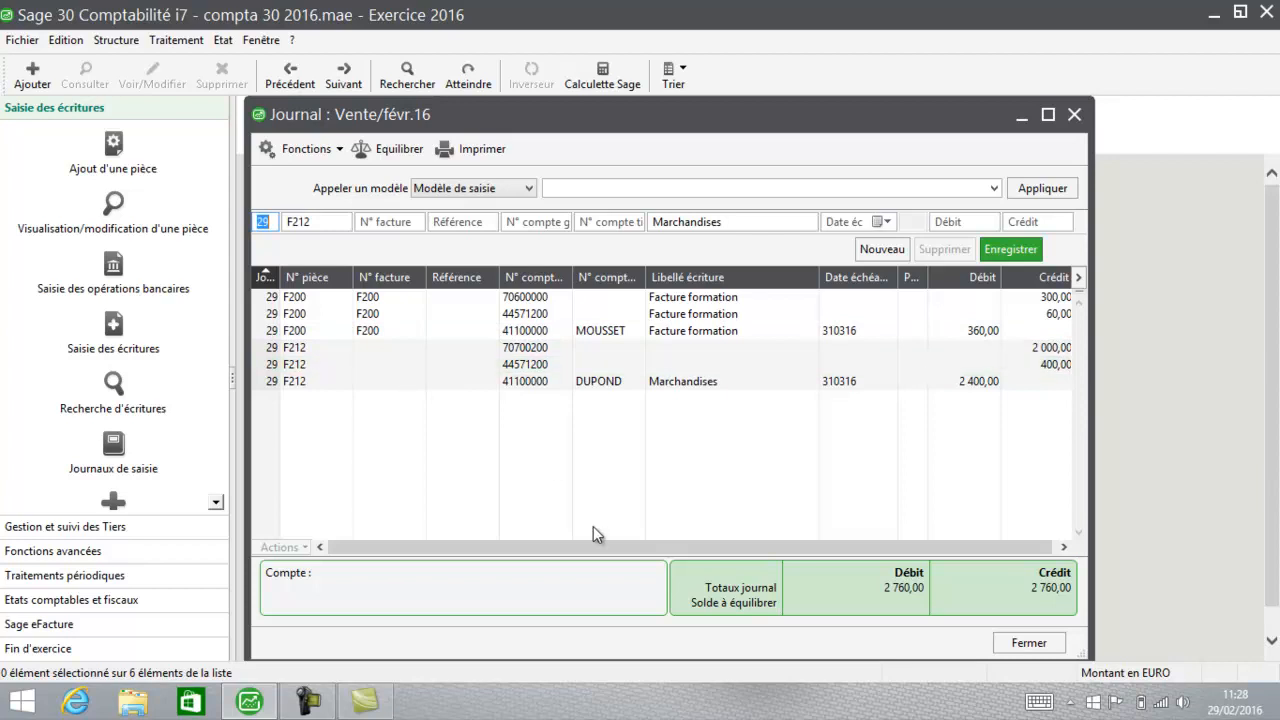
left_click(1012, 644)
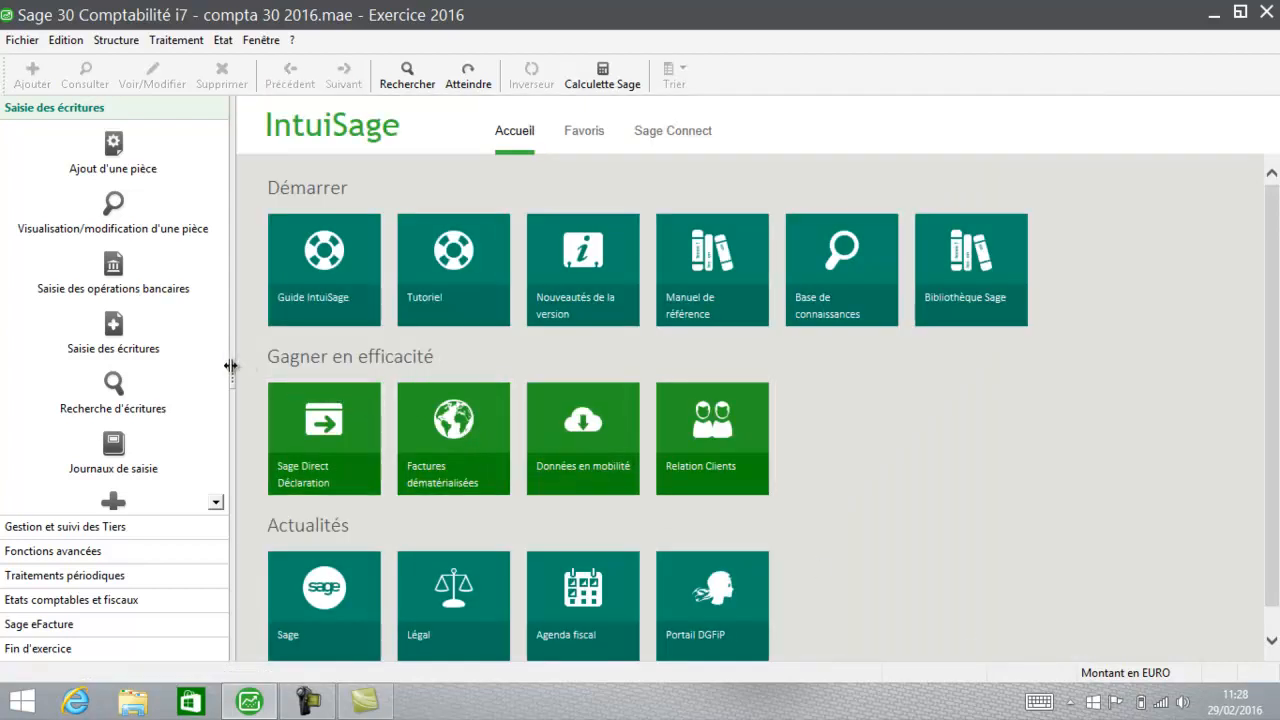
- Open the bp Banque populaire journal for the févr.16 period
left_click(129, 336)
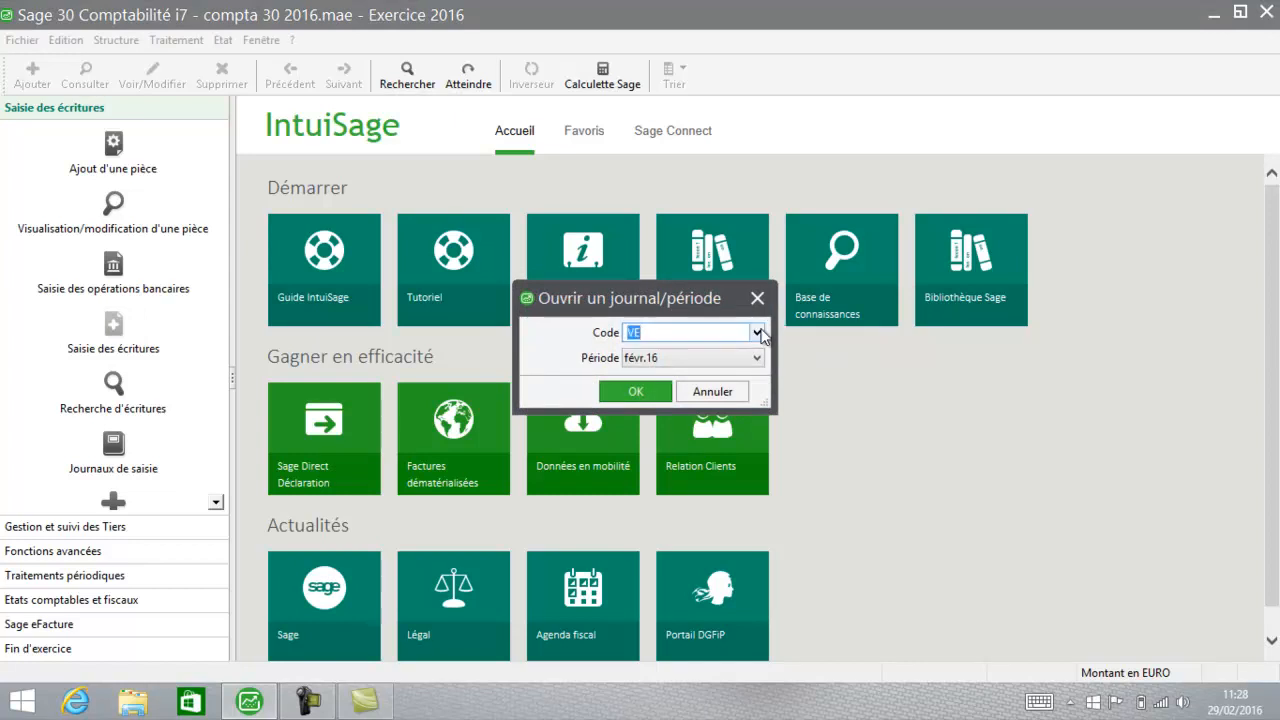
left_click(757, 332)
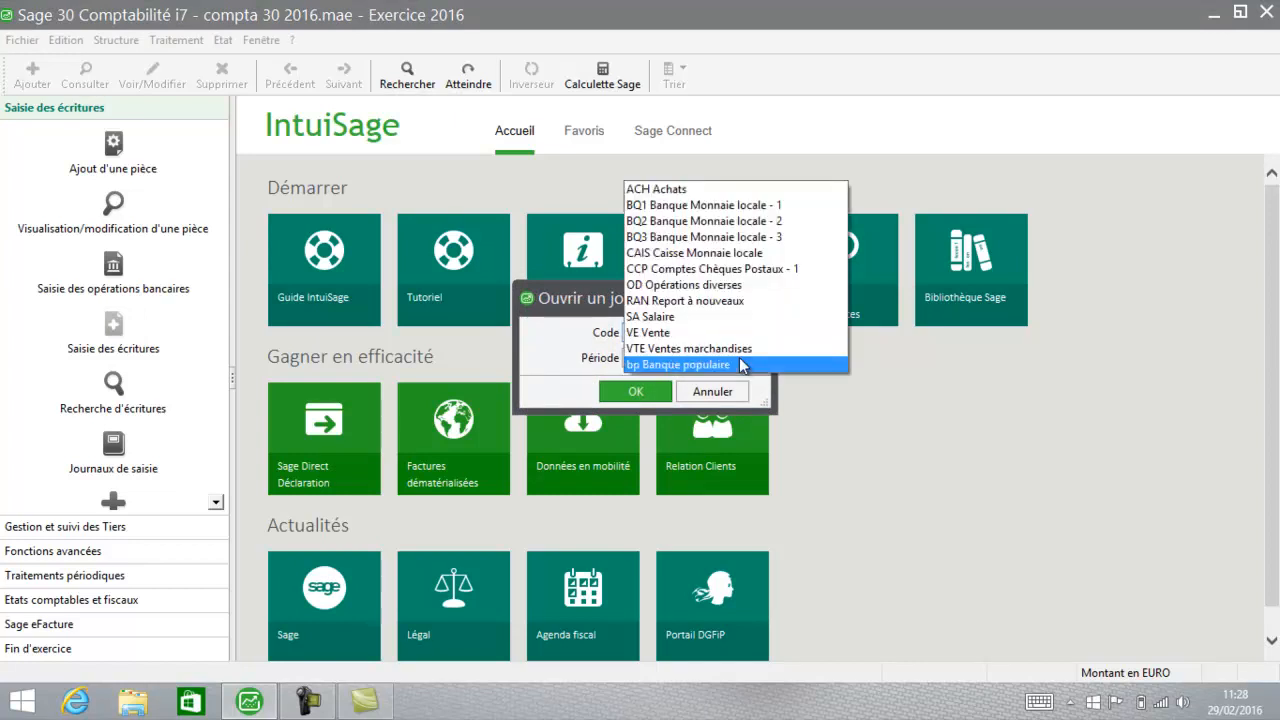
left_click(740, 364)
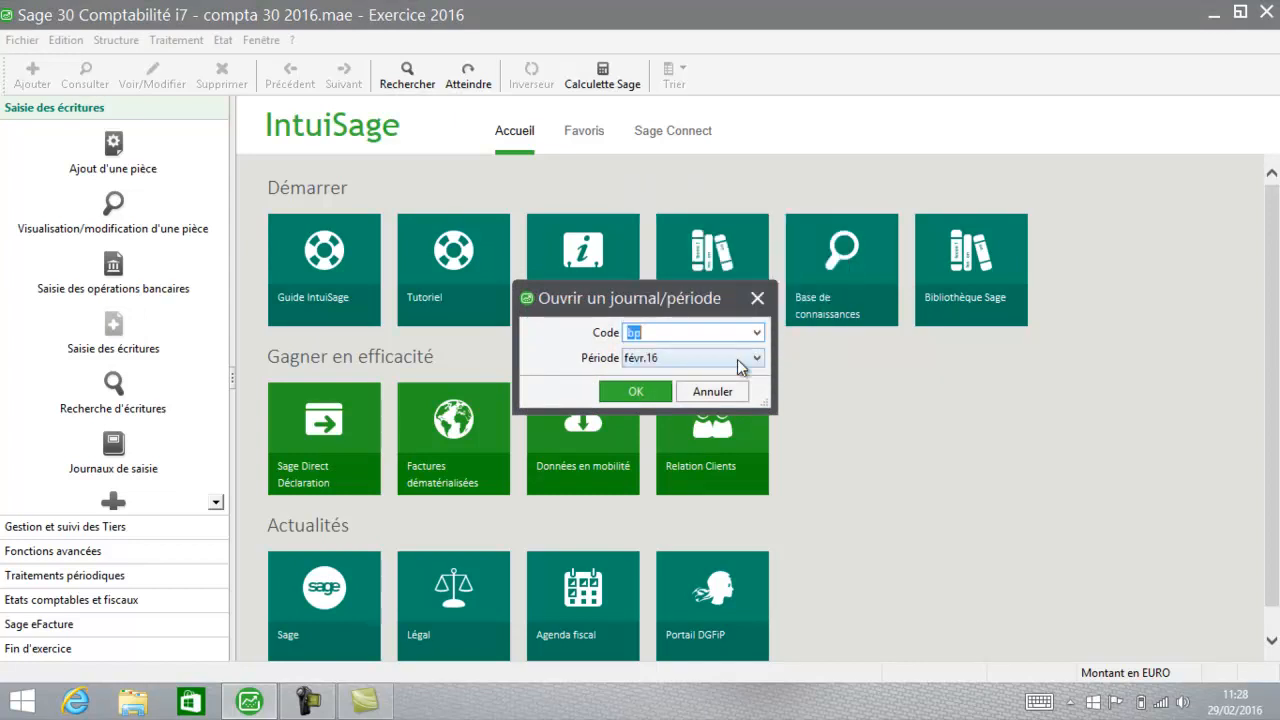
left_click(640, 391)
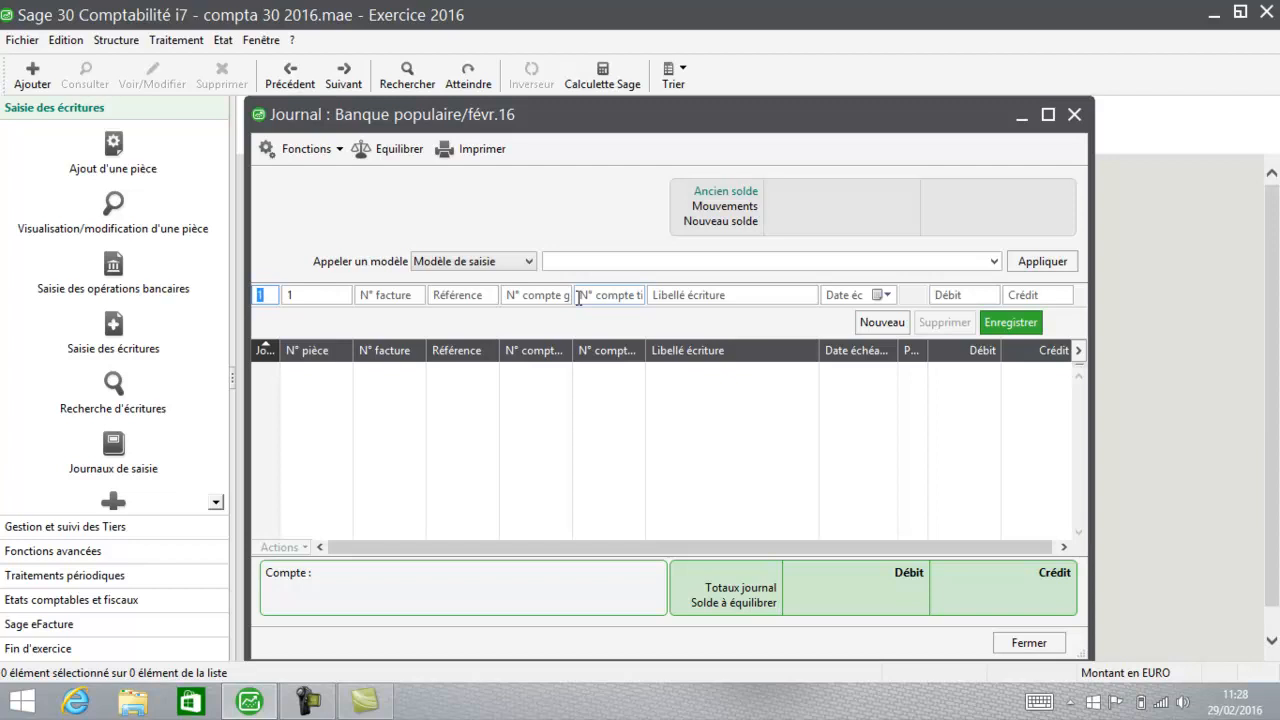
- Start a bank entry for third party ORANGE on day 1, keeping piece number 1 and leaving the invoice number and reference empty
key("Tab")
key("Tab")
key("Tab")
key("Tab")
key("Tab")
type("ORANGE")
key("Tab")
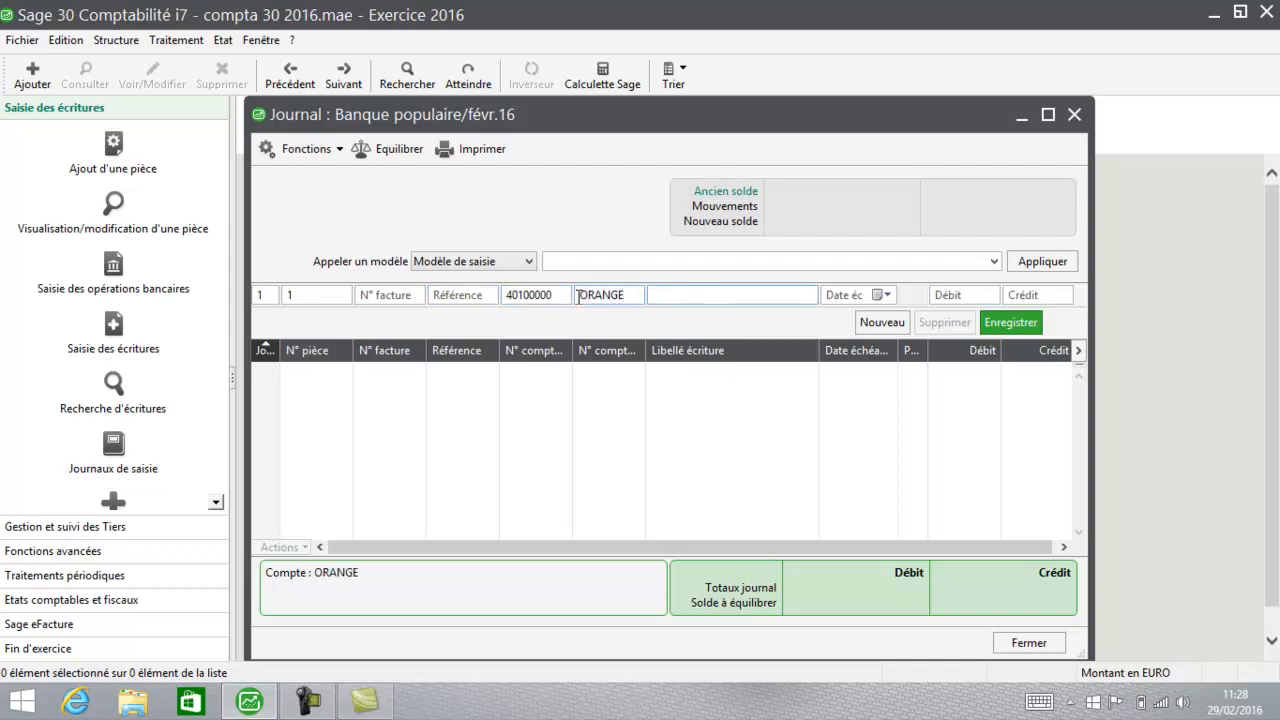
- Record the ORANGE line labelled "REglement facture" with a debit of 120, and balance it with the proposed credit line on account 512800
type("REglement facture")
key("Tab")
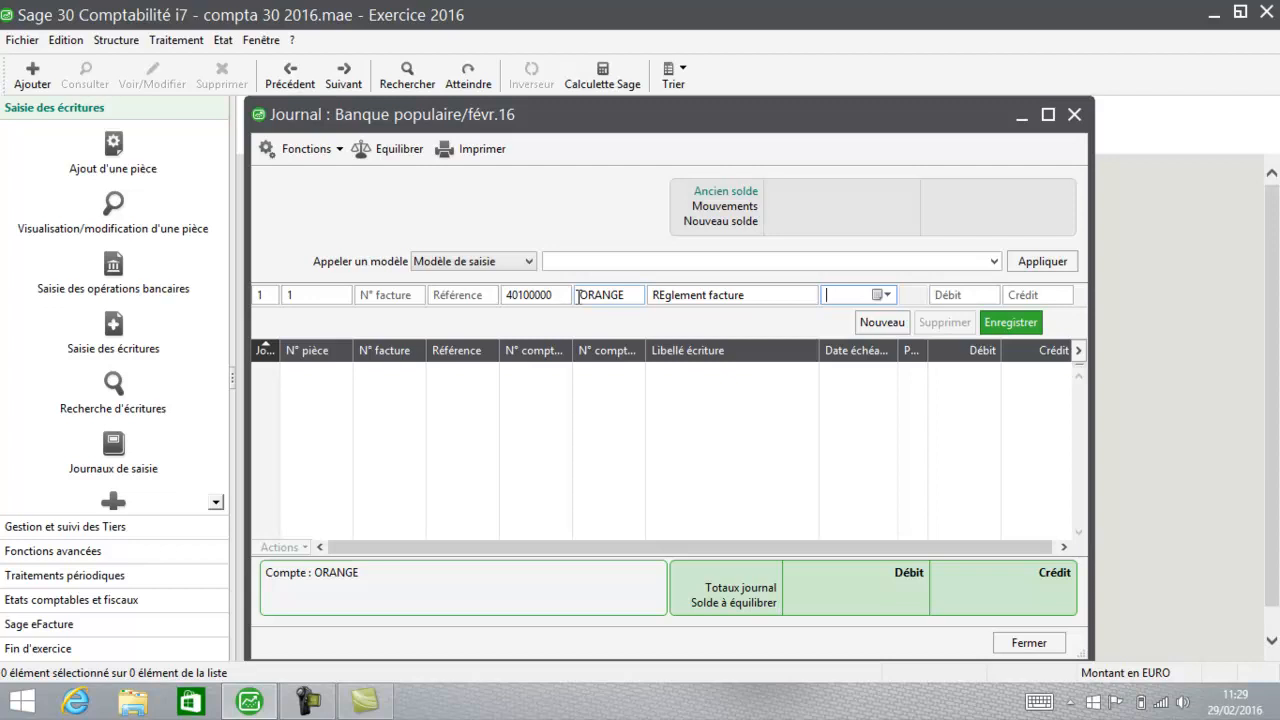
key("Tab")
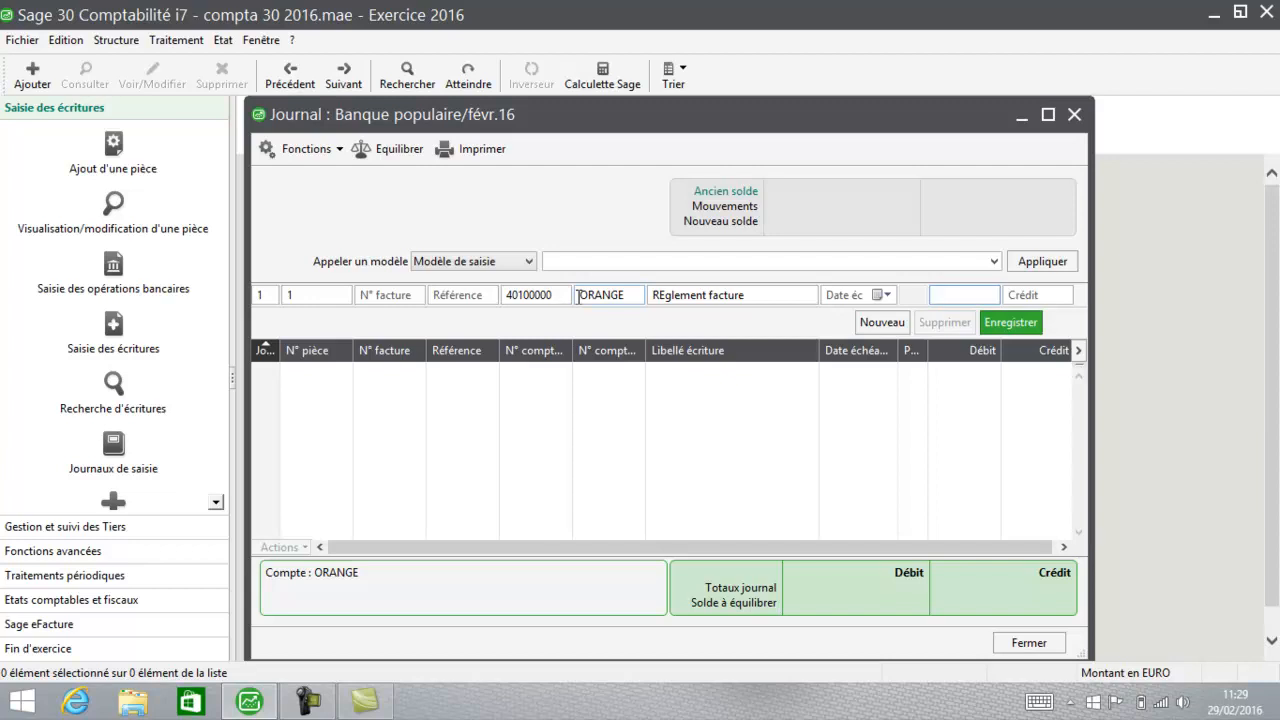
type("120")
key("Tab")
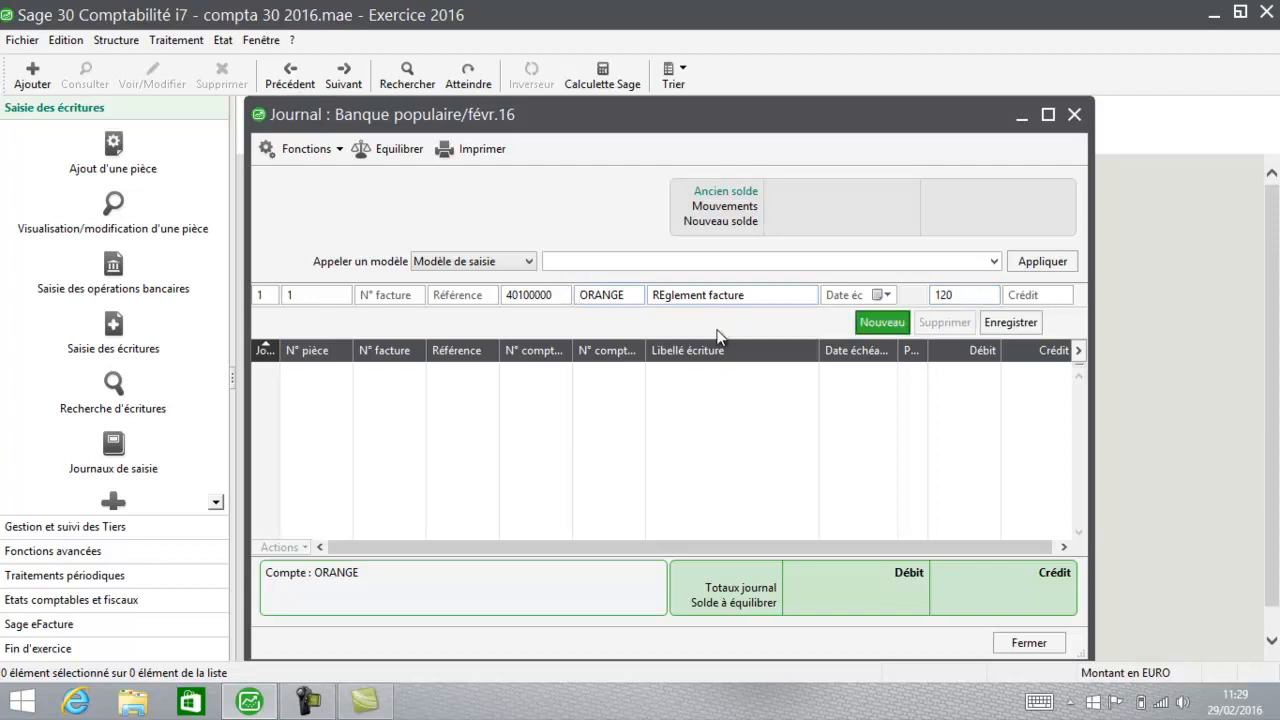
left_click(1023, 322)
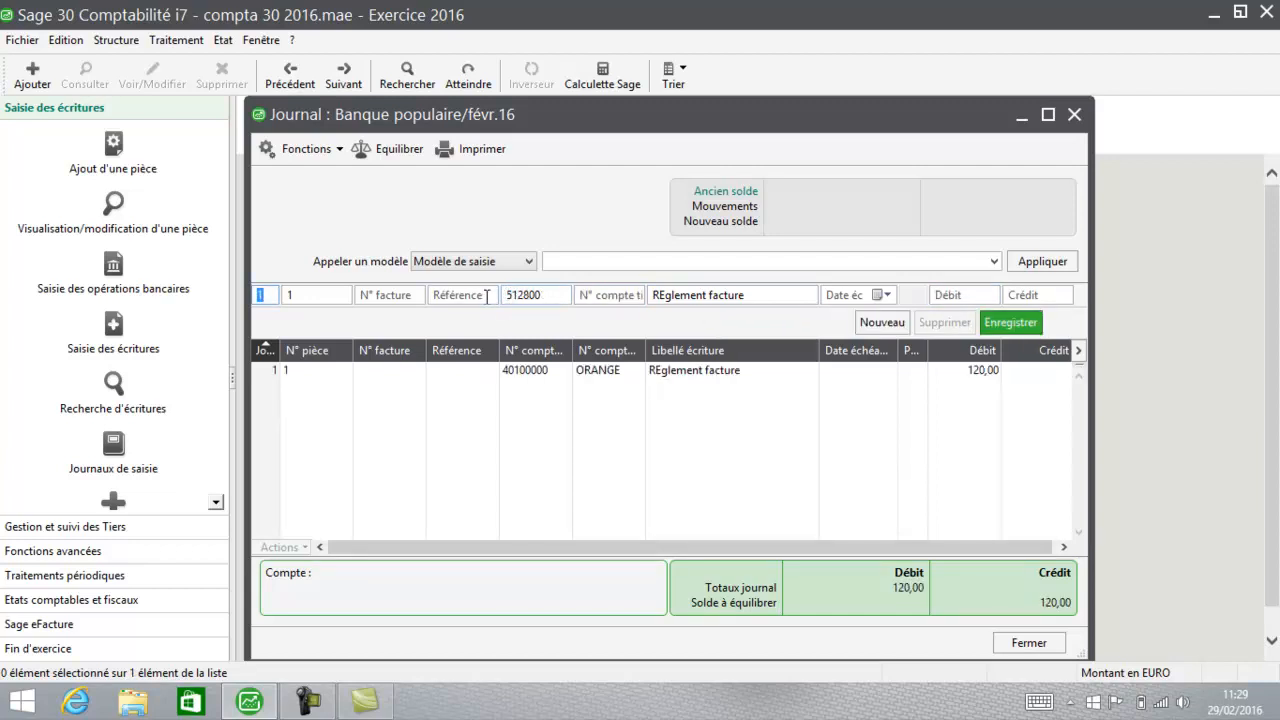
left_click(403, 153)
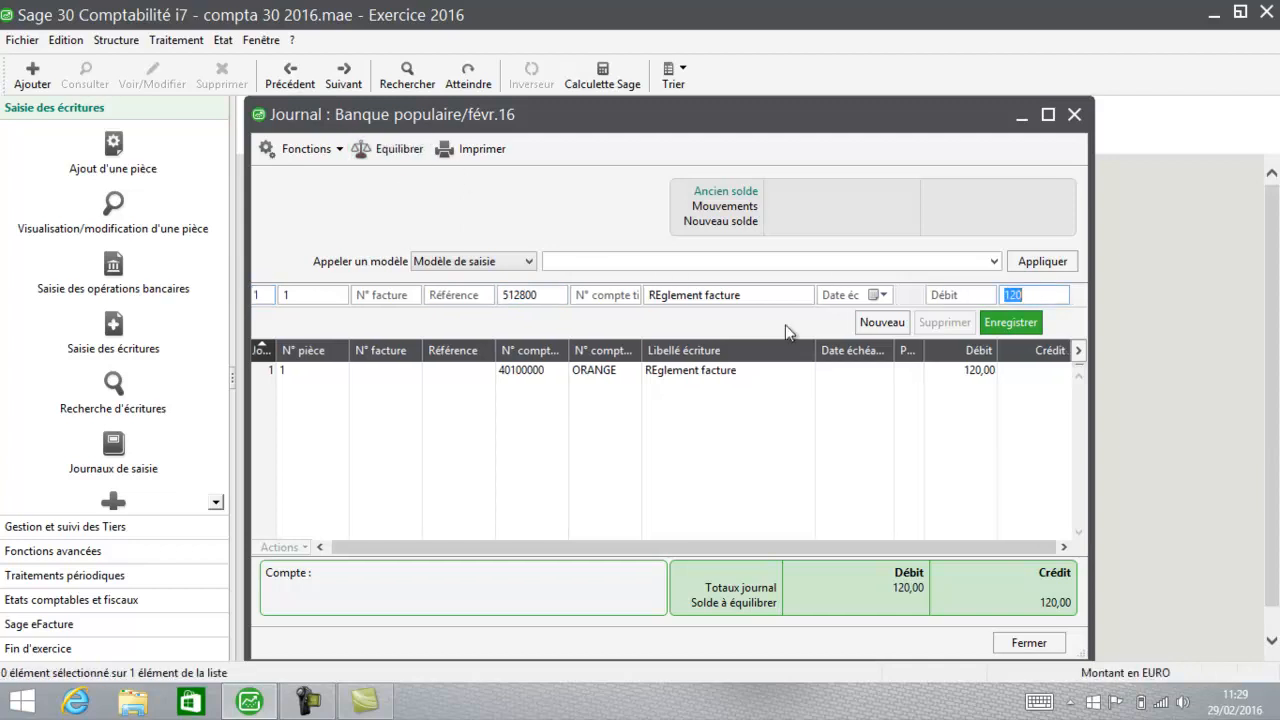
left_click(1015, 321)
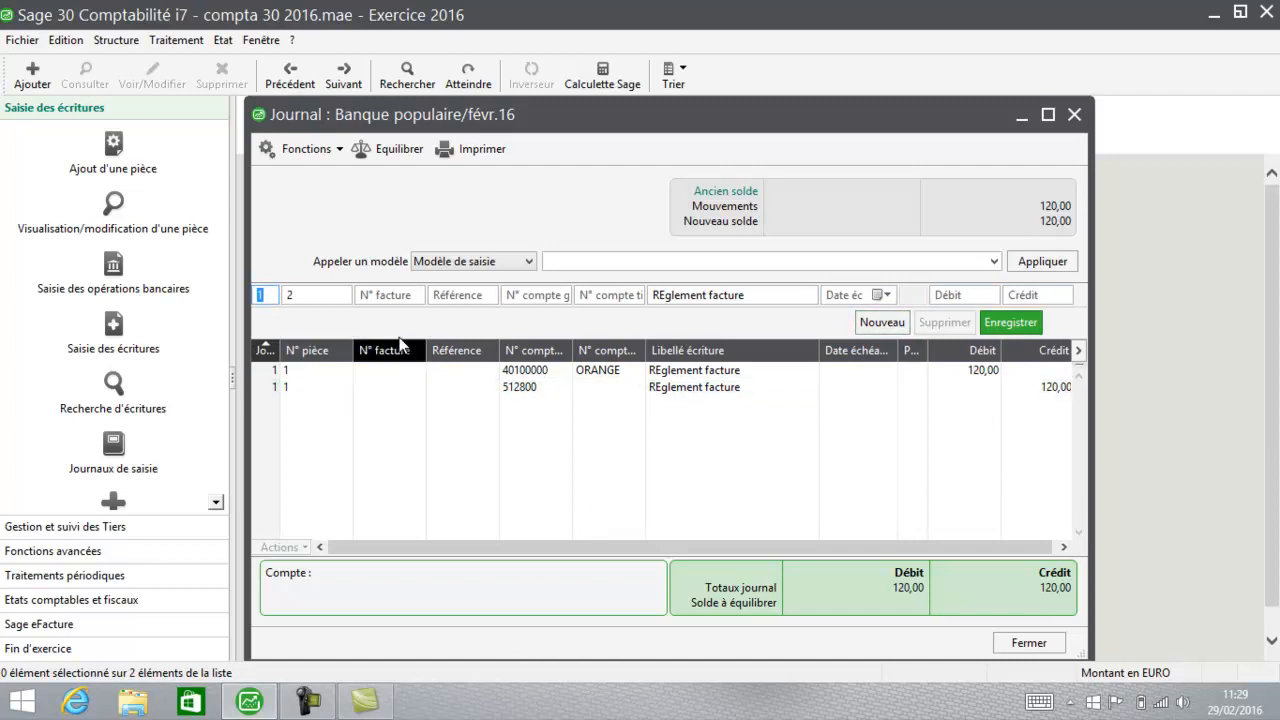
- Start bank piece 2 for the newly created customer, keeping the label "REglement facture"
left_click(589, 297)
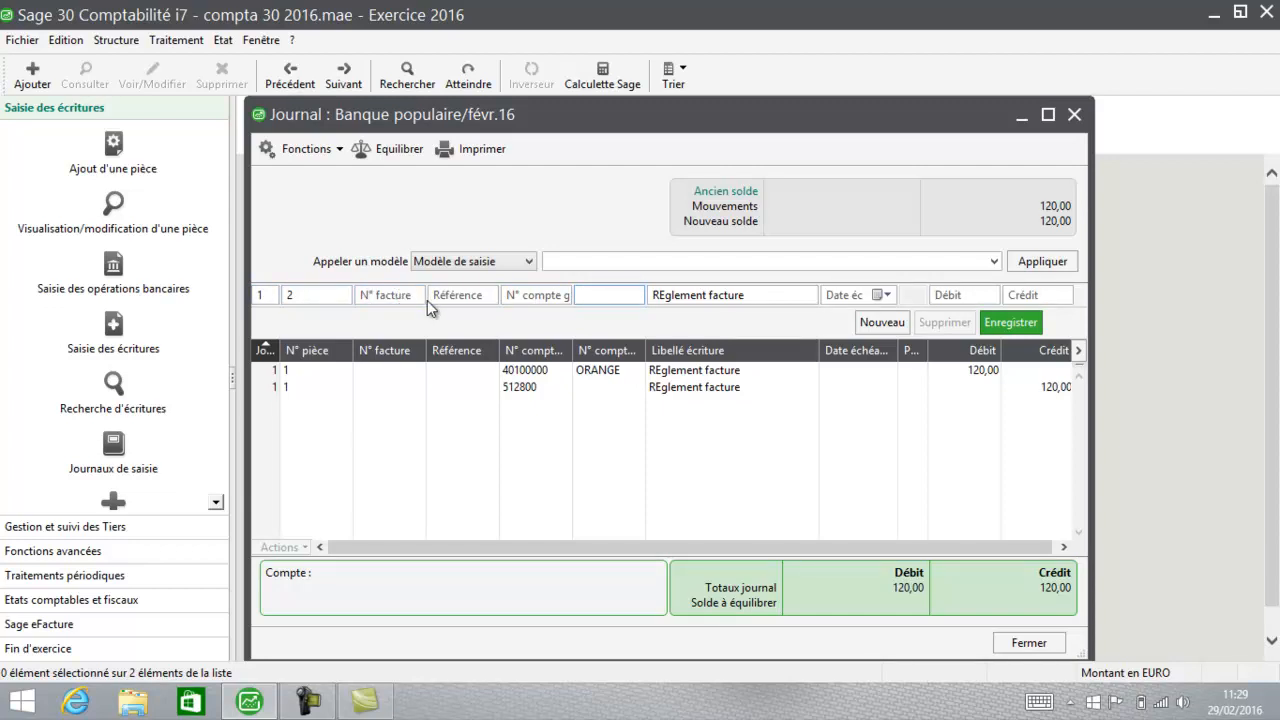
type("DUPOND")
key("Tab")
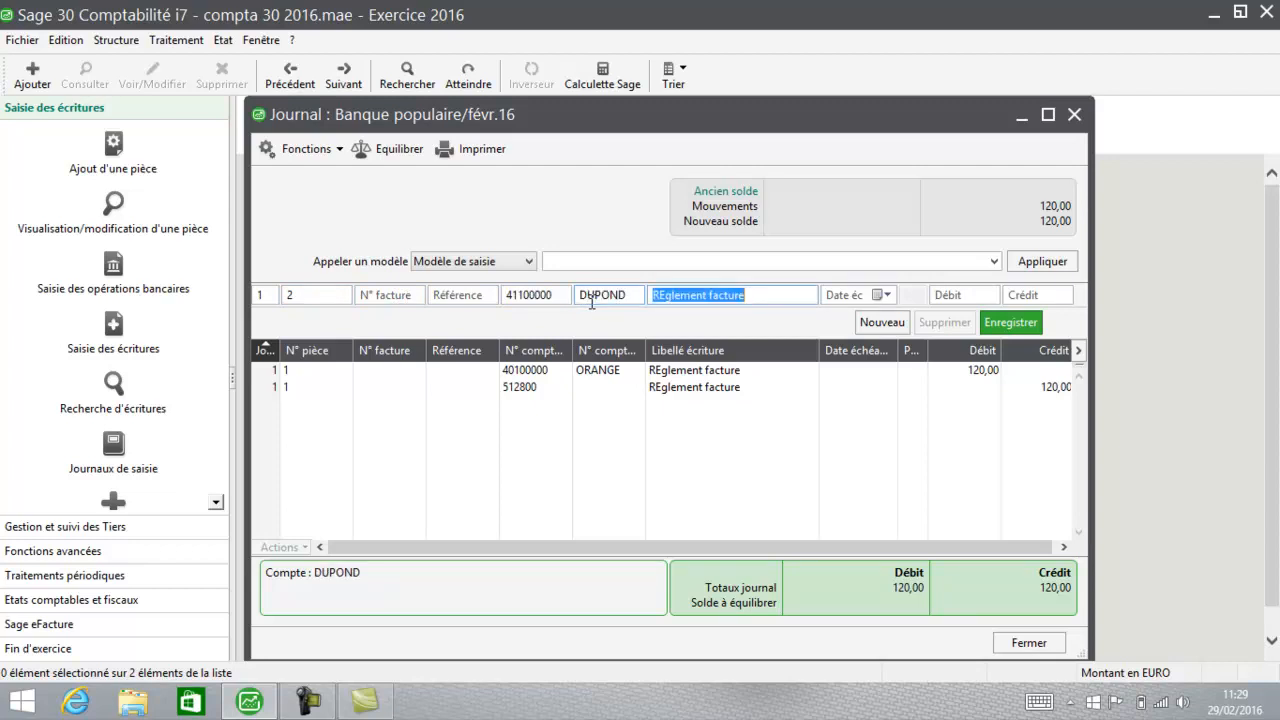
key("Tab")
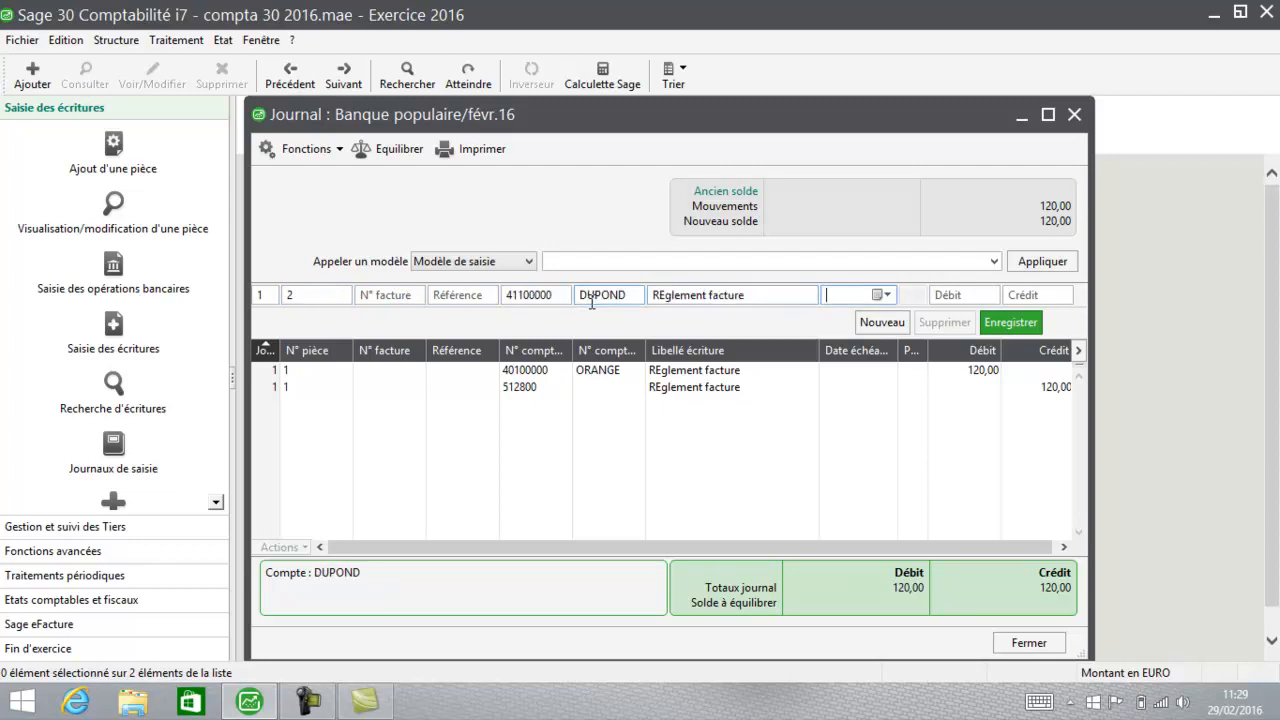
- Record the customer's payment line with a credit of 2400, and balance it with the proposed debit line on account 512800
key("Tab")
key("Tab")
type("2400")
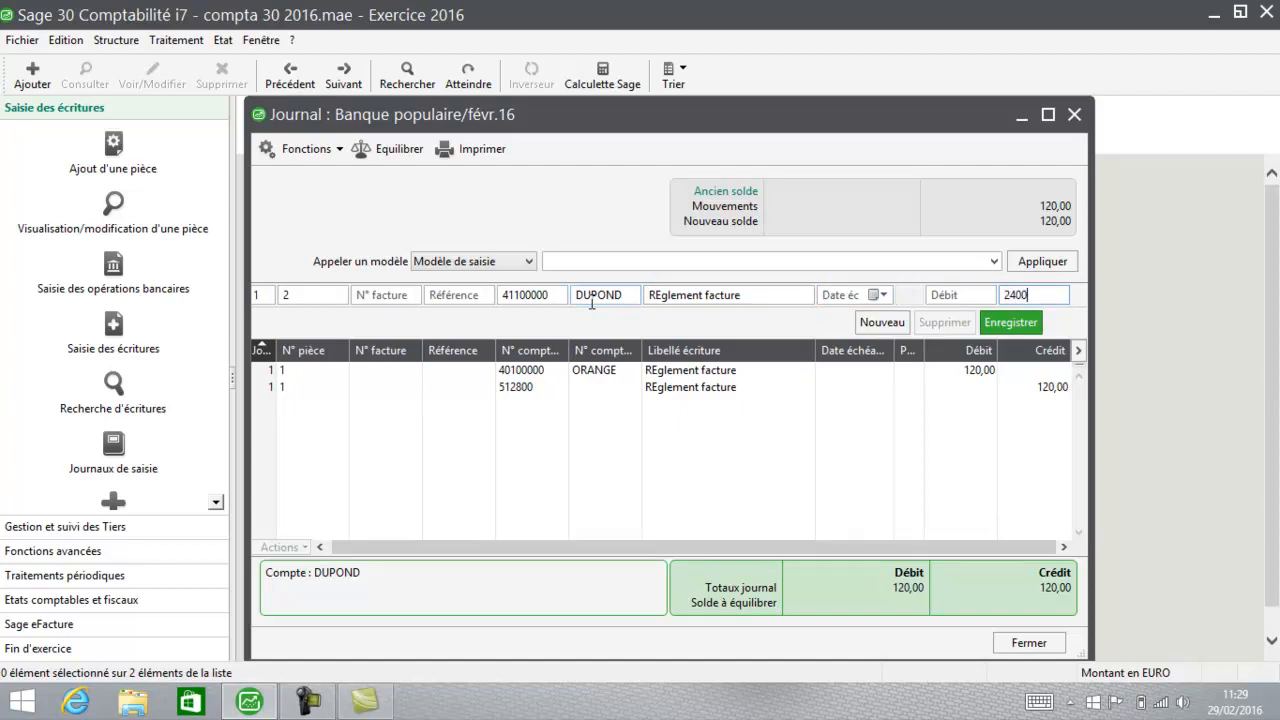
key("Tab")
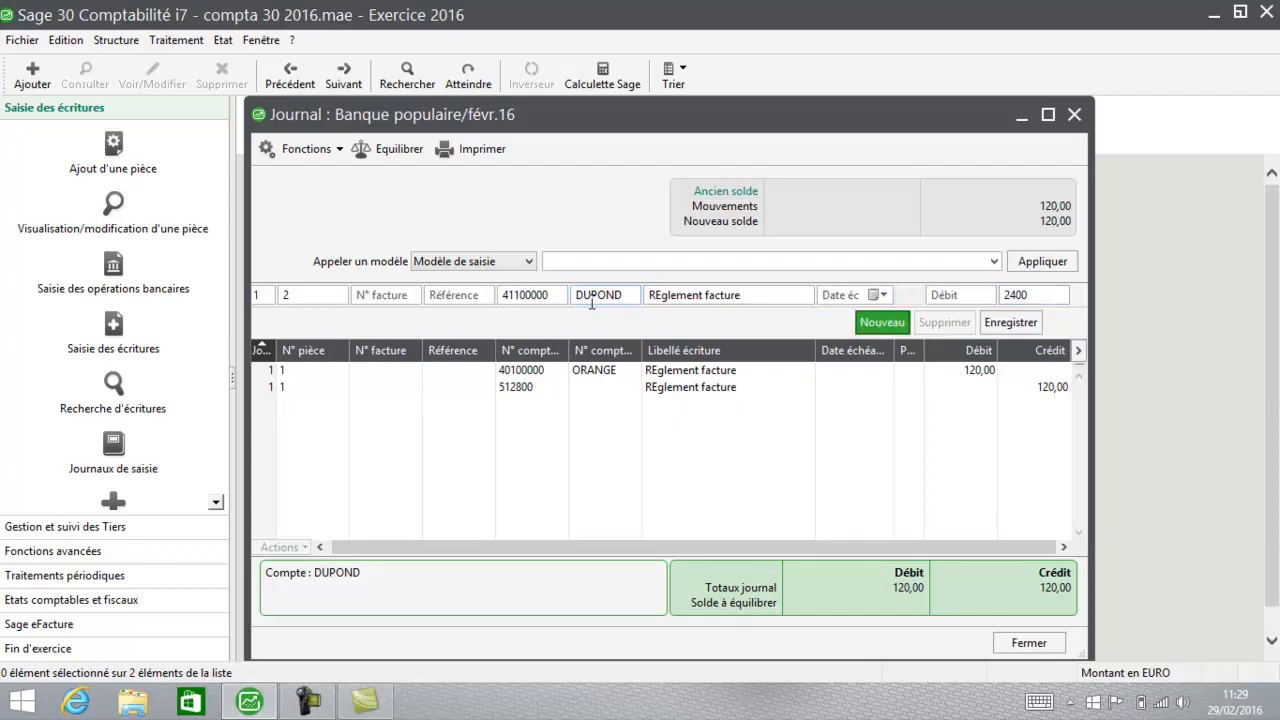
left_click(1012, 321)
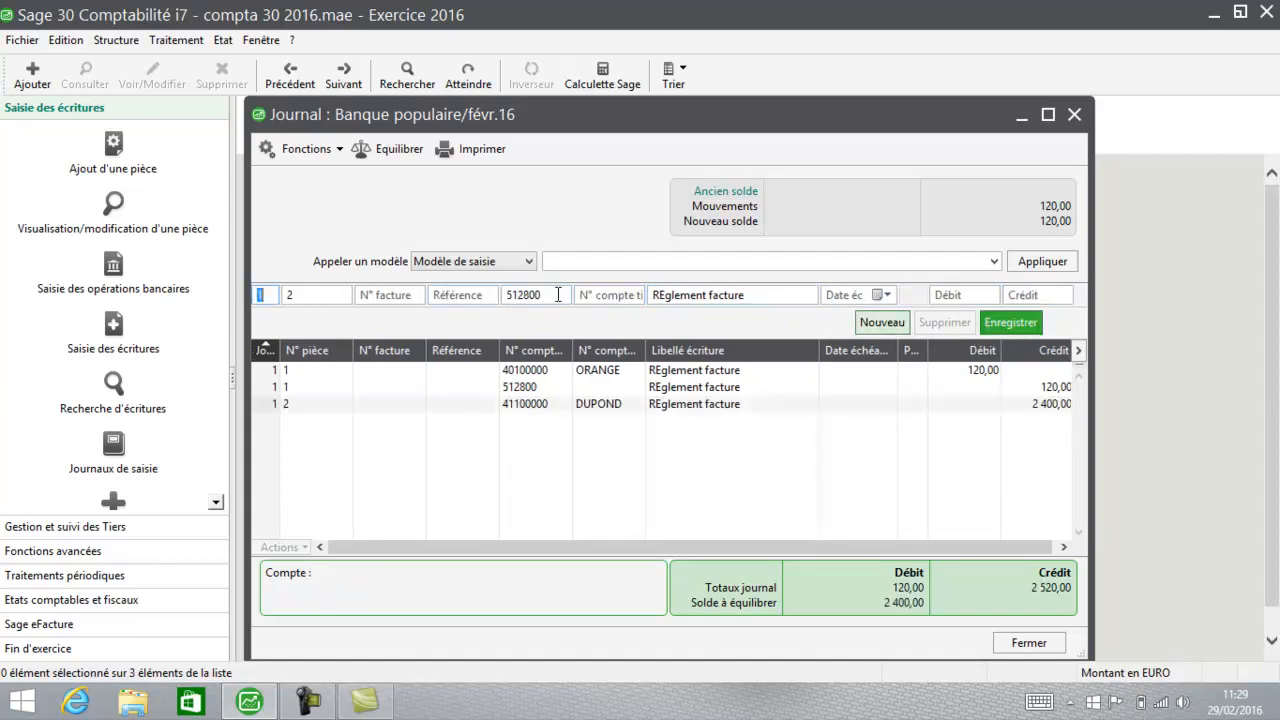
left_click(414, 149)
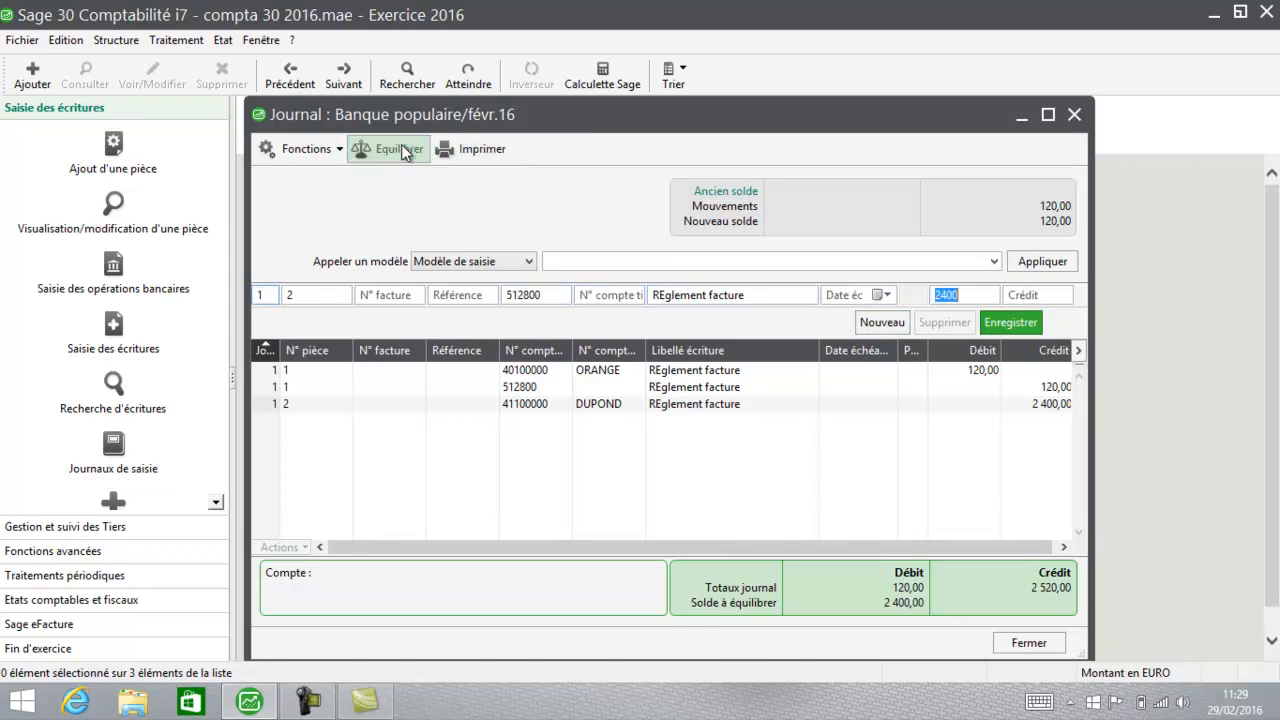
left_click(1012, 323)
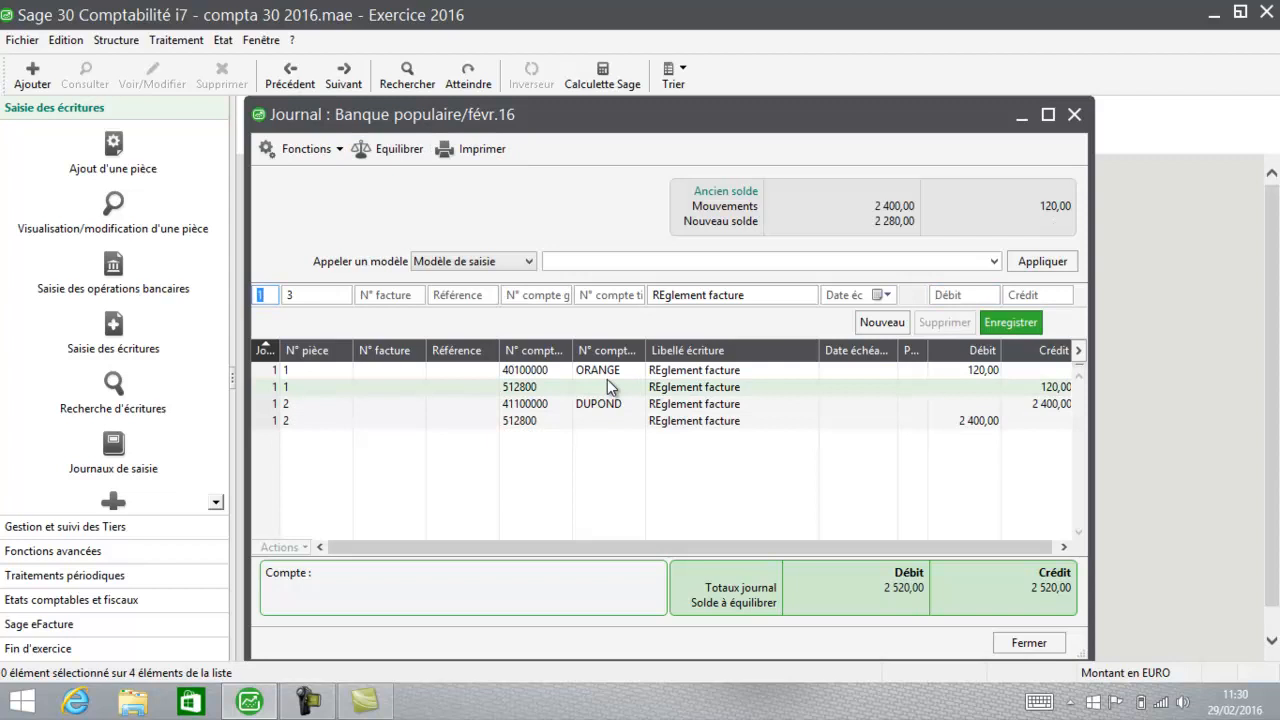